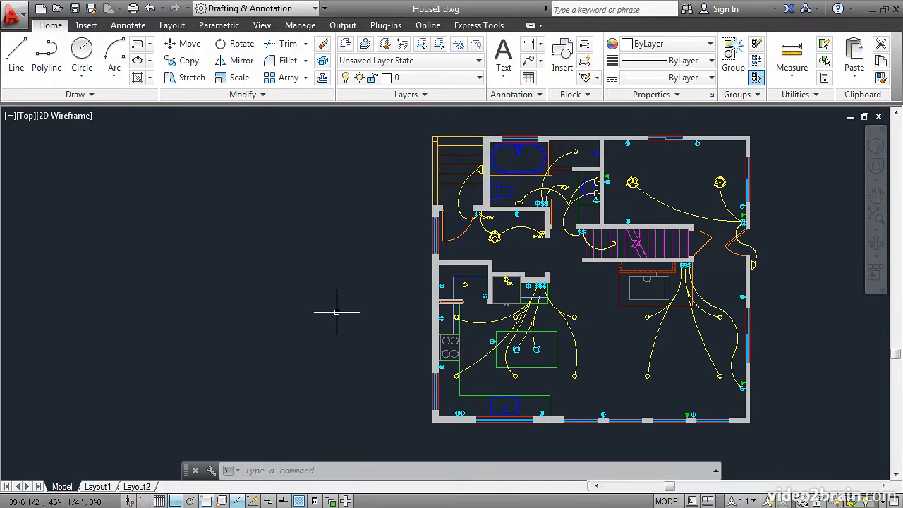
# Create a new layer named A-Header in the layer properties
pyautogui.click(344, 44)
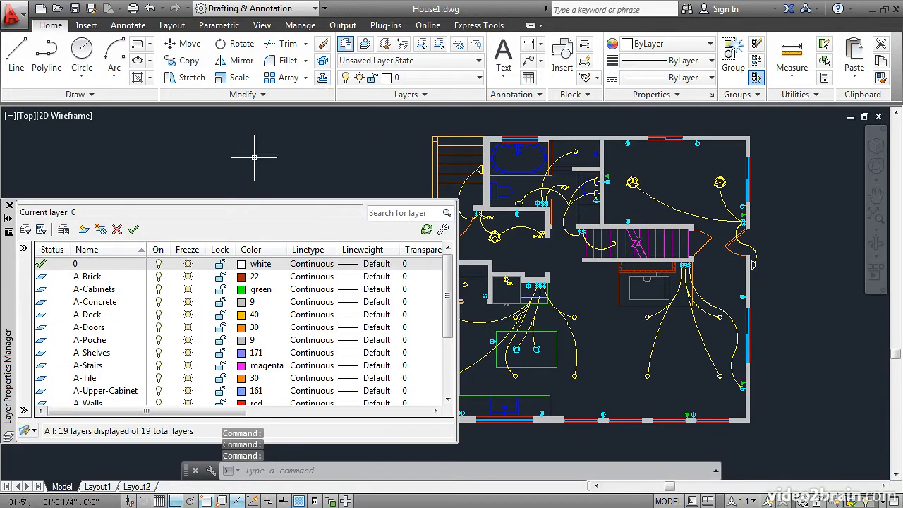
pyautogui.click(83, 230)
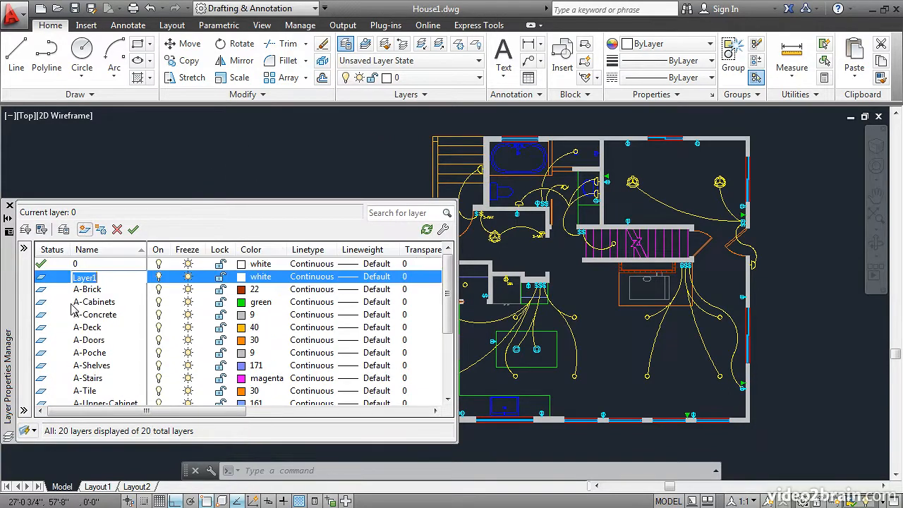
pyautogui.write('A-Head')
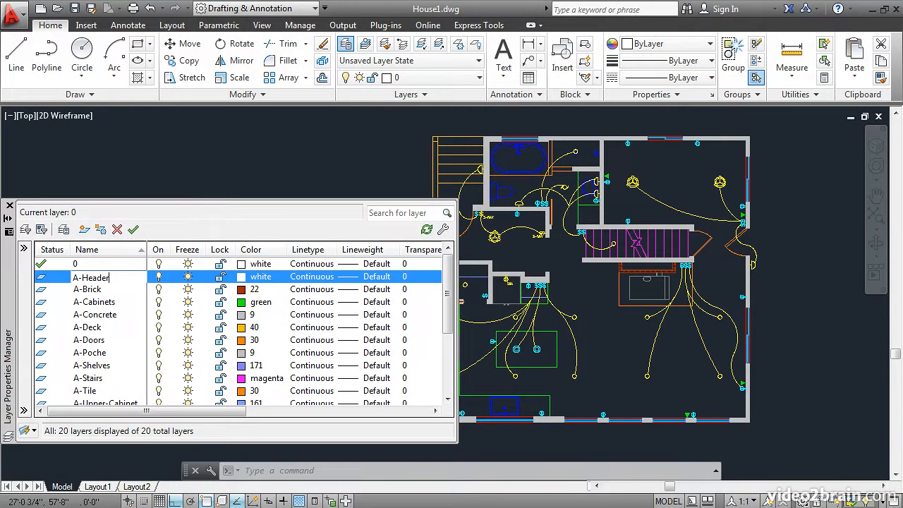
pyautogui.press('Return')
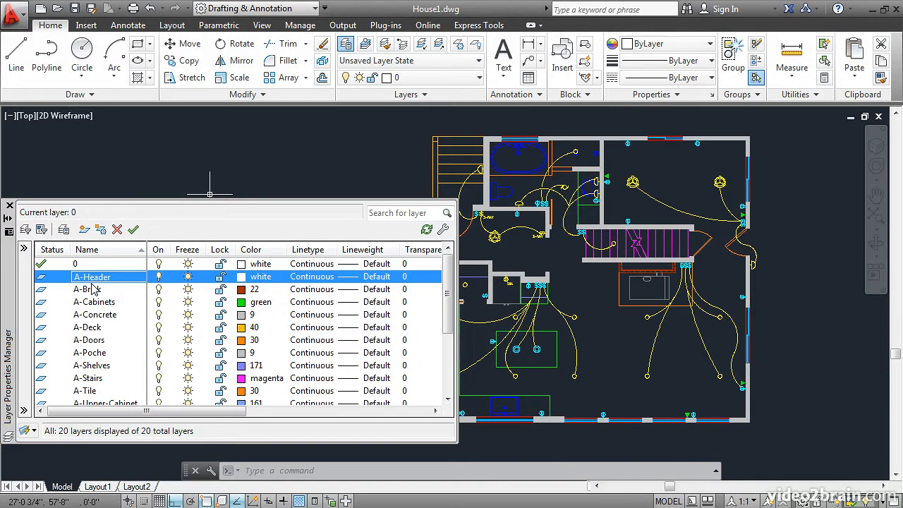
# Create a layer property filter named Electrical that matches layer names with E*
pyautogui.click(24, 250)
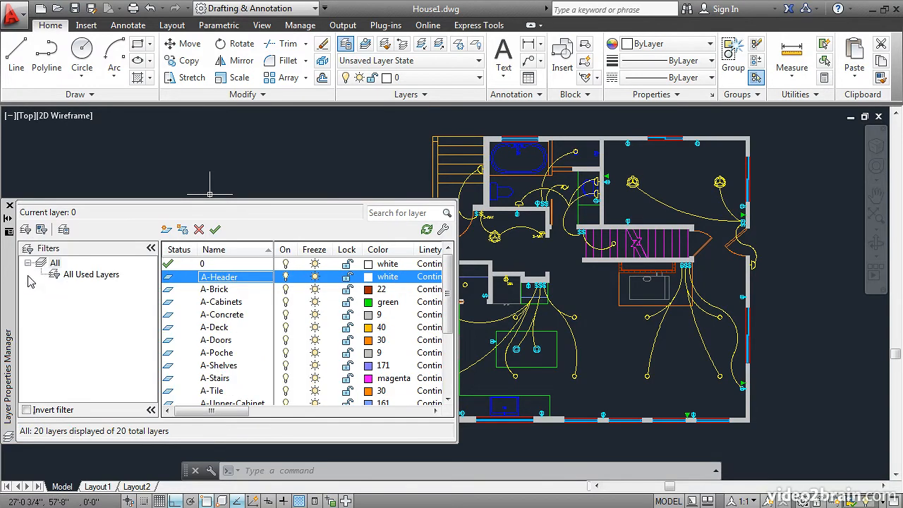
pyautogui.click(26, 231)
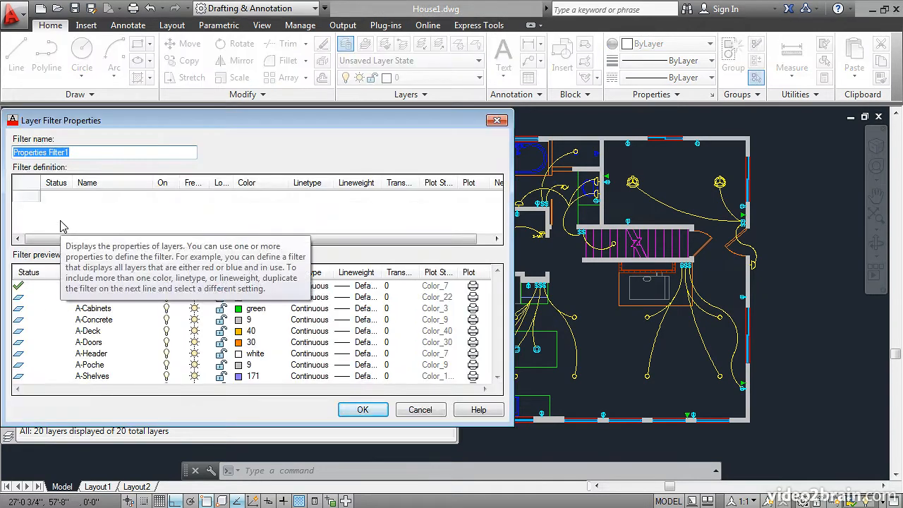
pyautogui.write('Electrical')
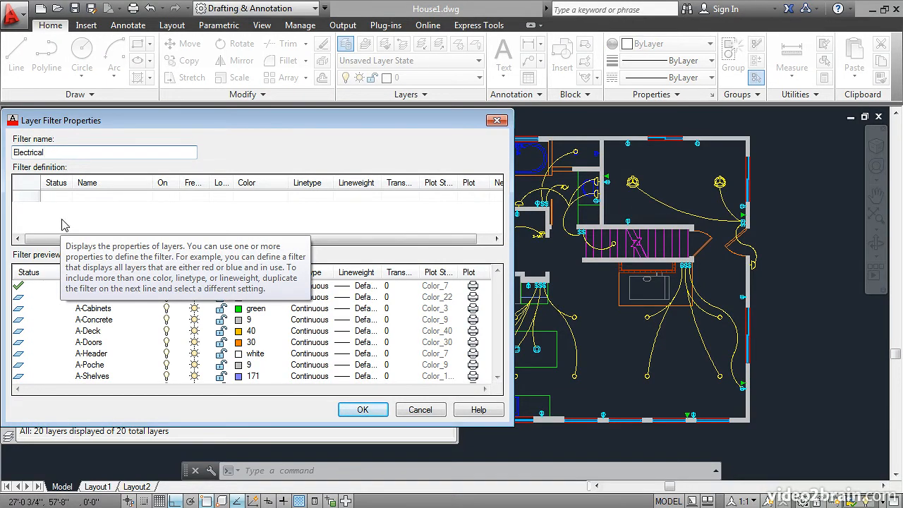
pyautogui.click(87, 199)
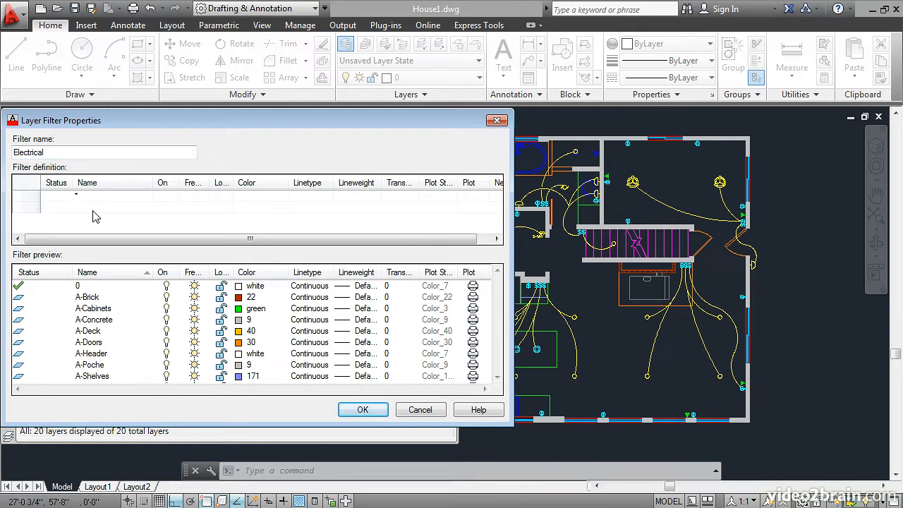
pyautogui.write('E*')
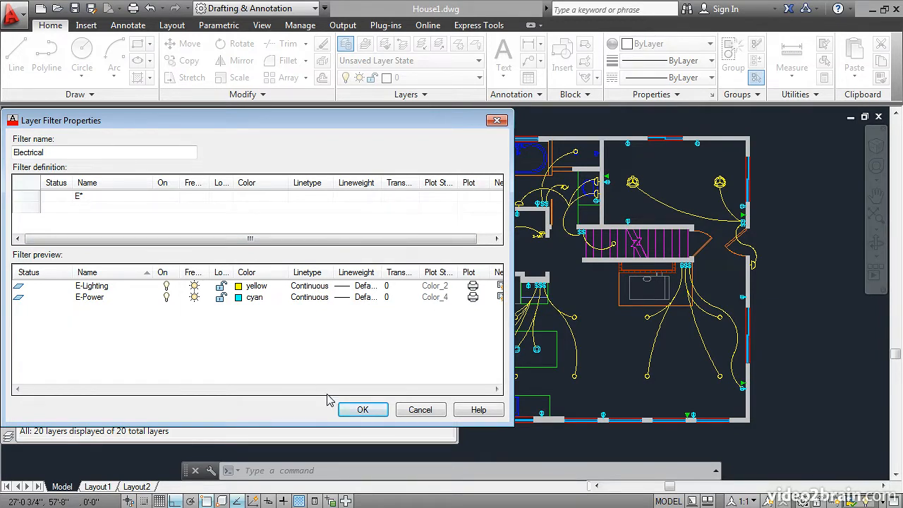
pyautogui.click(360, 410)
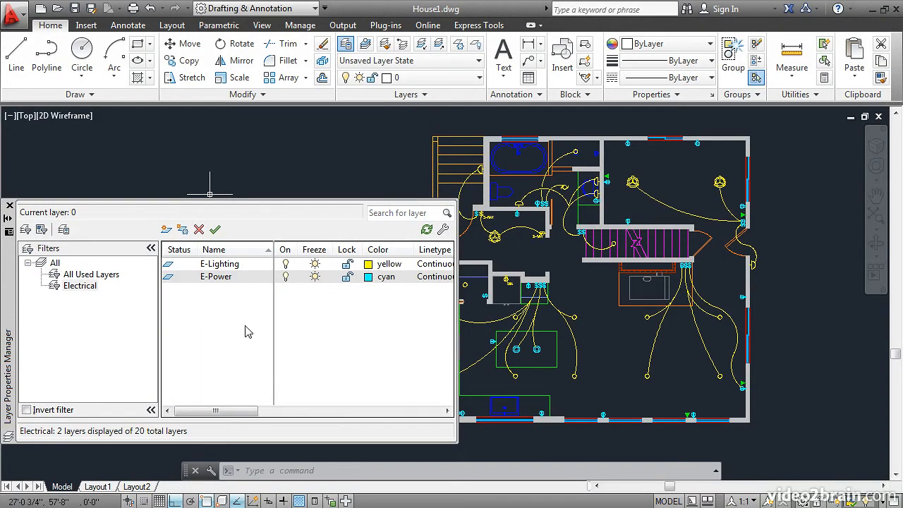
# Add a new layer group filter under All, keeping its default name
pyautogui.click(54, 264)
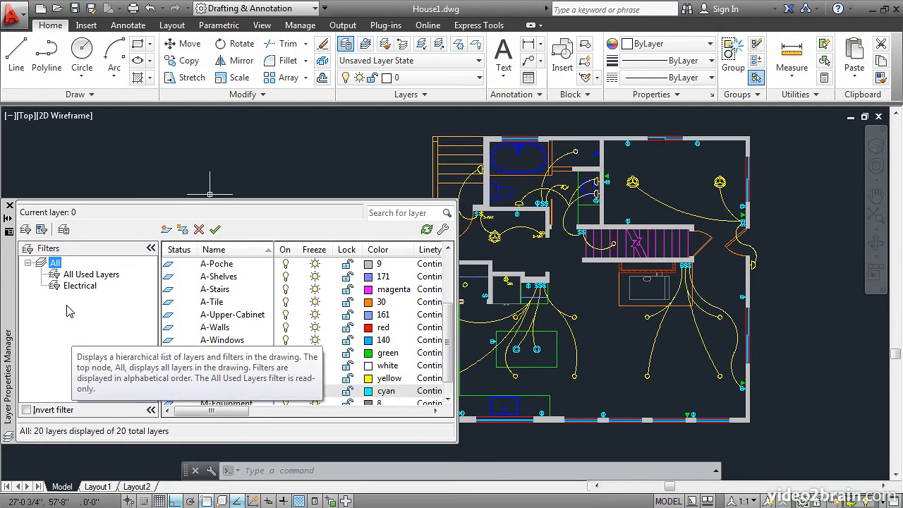
pyautogui.click(41, 230)
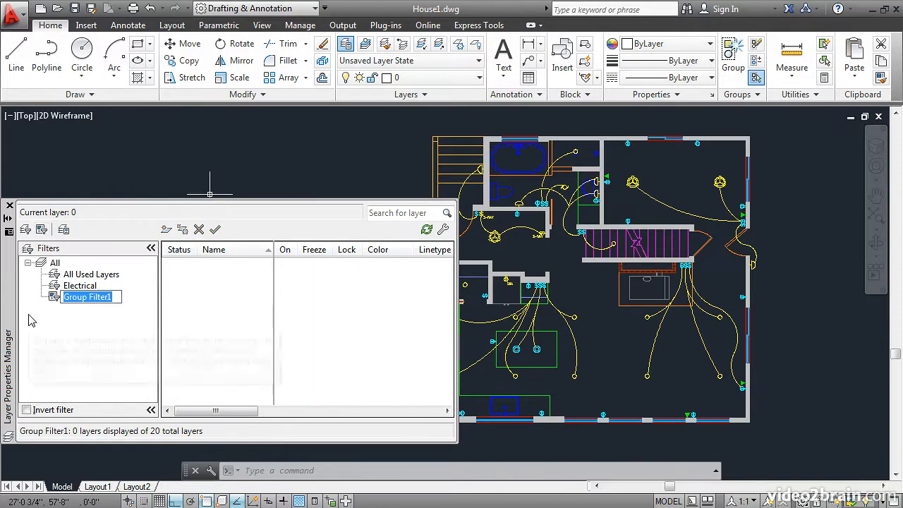
pyautogui.press('Return')
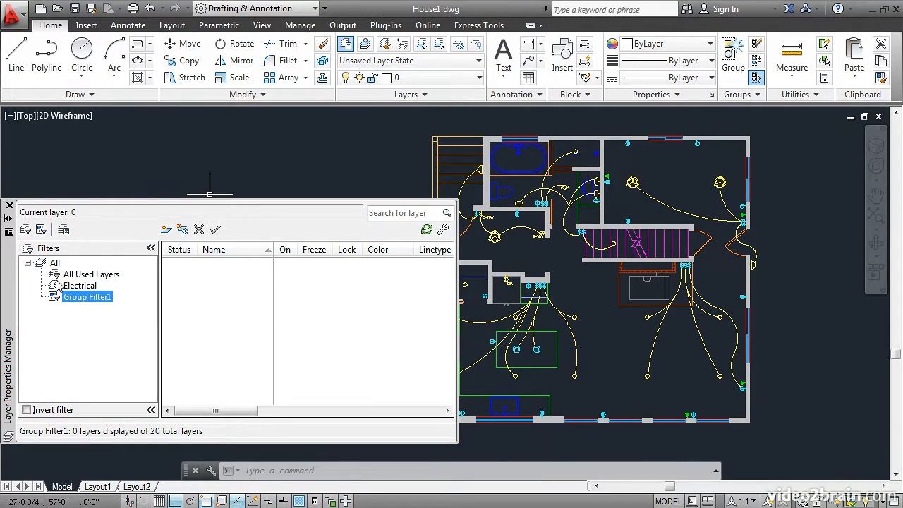
# Add the A-Doors and A-Poche layers from the full layer list to Group Filter1
pyautogui.click(44, 263)
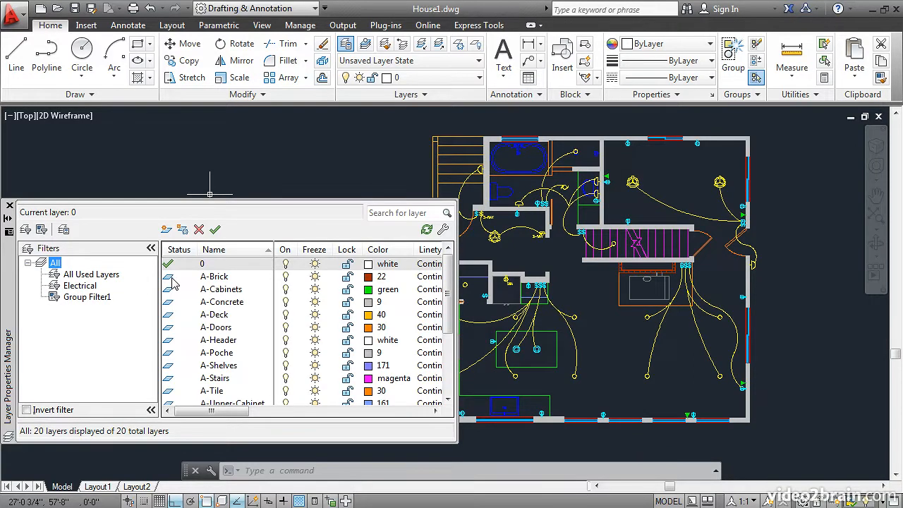
pyautogui.click(216, 331)
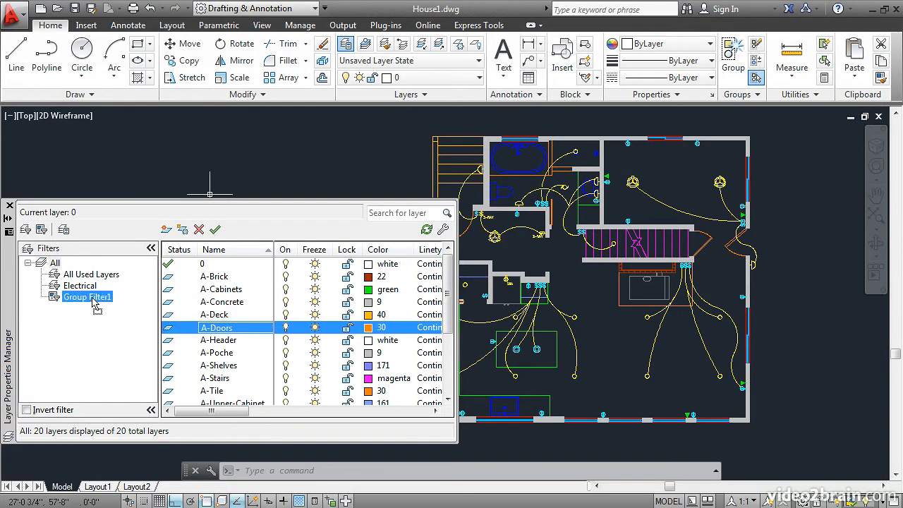
pyautogui.click(206, 353)
pyautogui.click(88, 297)
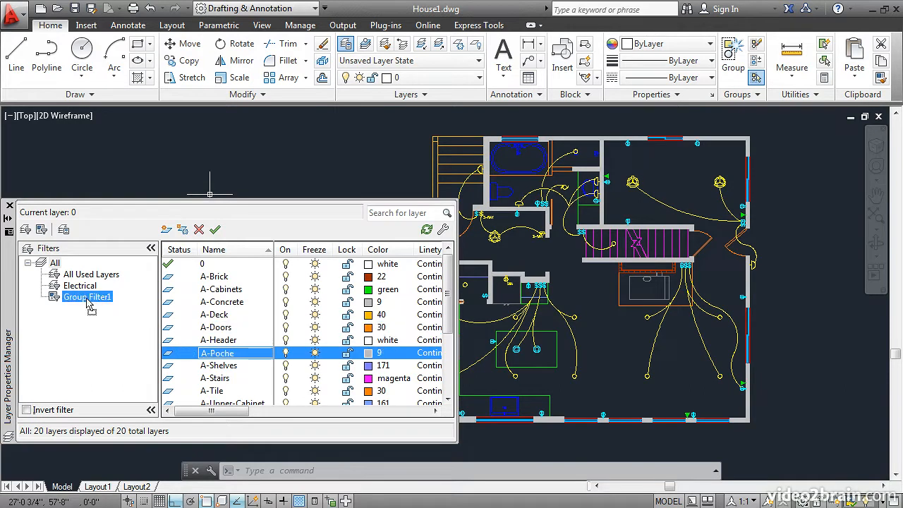
pyautogui.moveTo(89, 304); pyautogui.dragTo(88, 304)
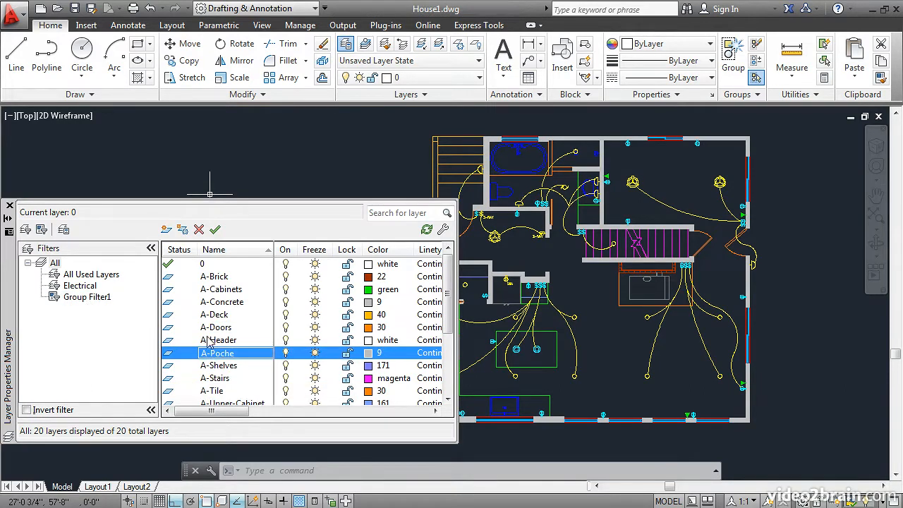
# Add the E-Lighting, E-Power and D-Communication layers to Group Filter1
pyautogui.moveTo(449, 282); pyautogui.dragTo(453, 340)
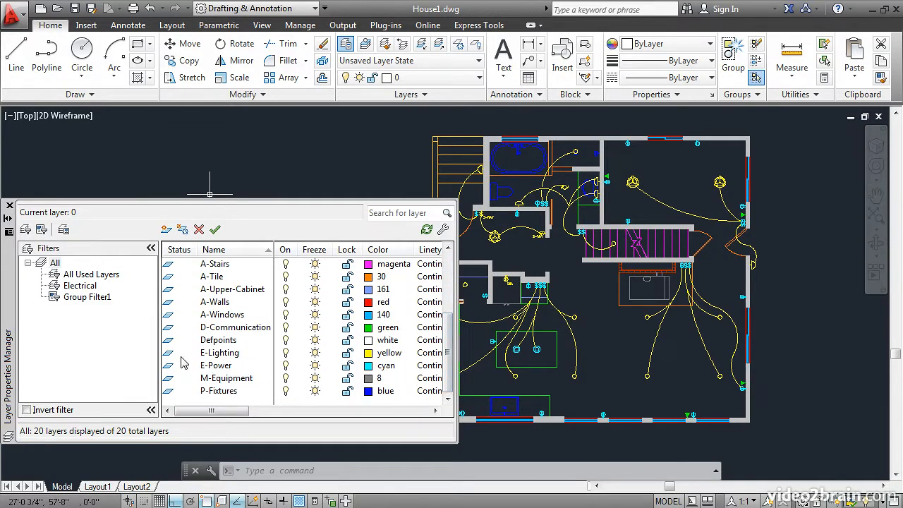
pyautogui.moveTo(176, 356); pyautogui.dragTo(92, 302)
pyautogui.moveTo(168, 366); pyautogui.dragTo(92, 307)
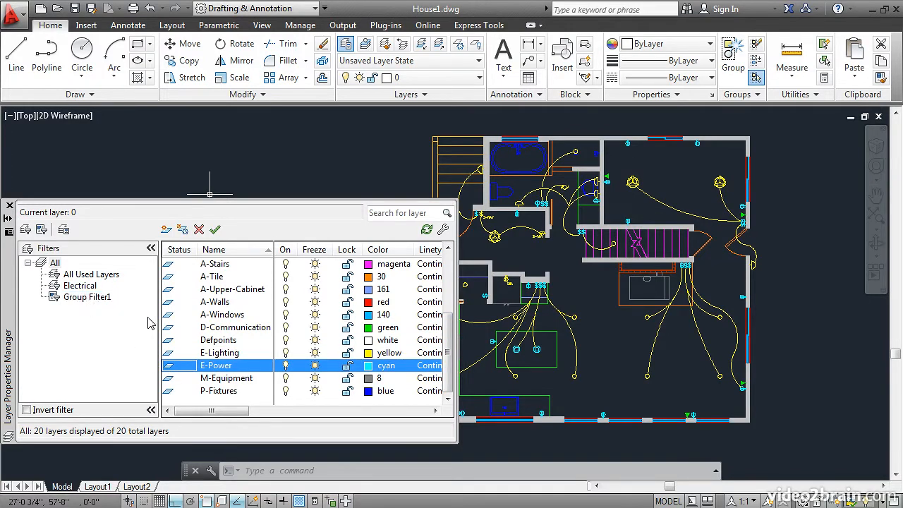
pyautogui.moveTo(171, 330); pyautogui.dragTo(93, 303)
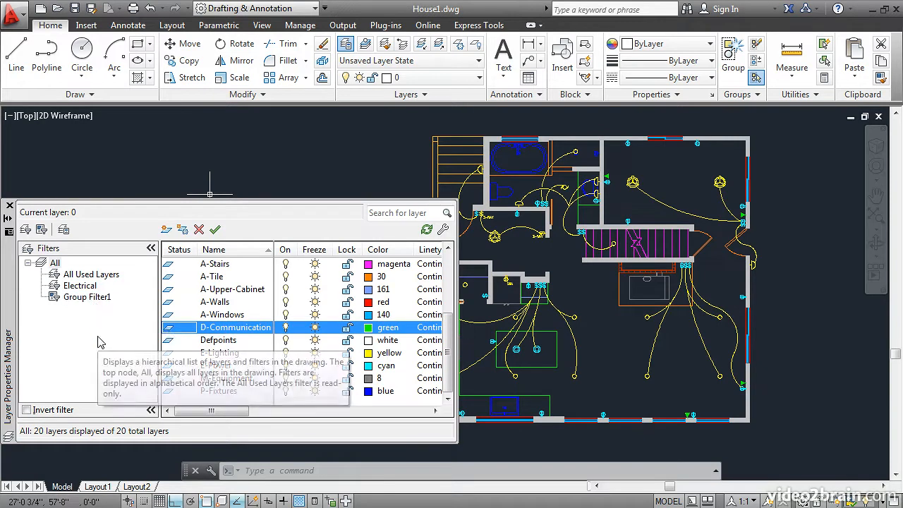
# Turn off all layers in Group Filter1, from A-Doors through E-Power
pyautogui.click(68, 297)
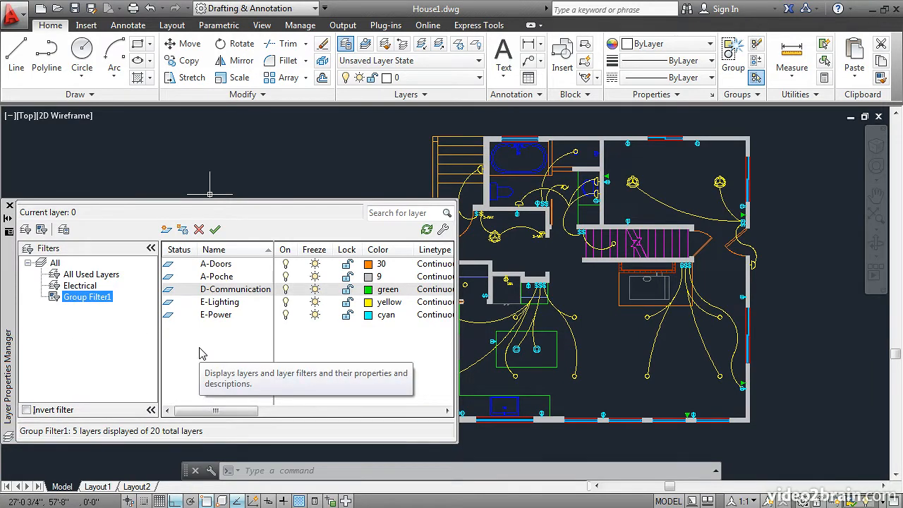
pyautogui.click(217, 266)
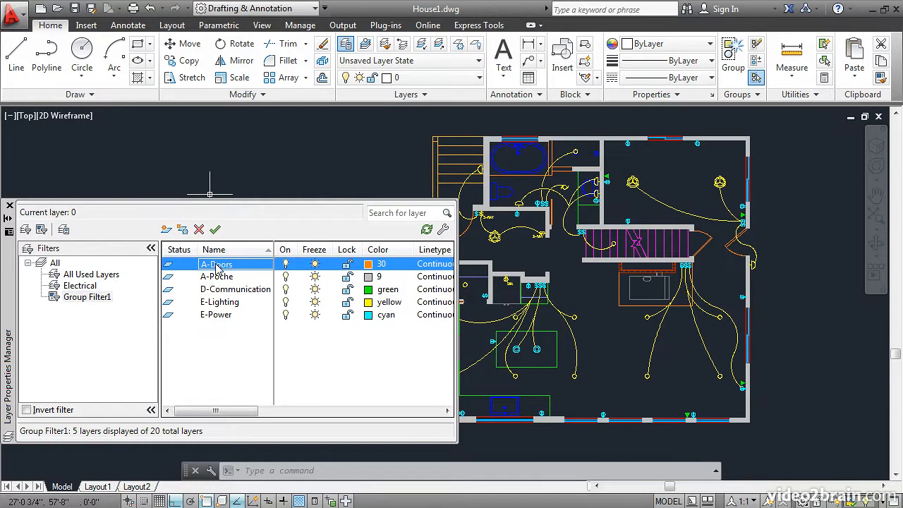
pyautogui.keyDown('shift'); pyautogui.click(216, 318); pyautogui.keyUp('shift')
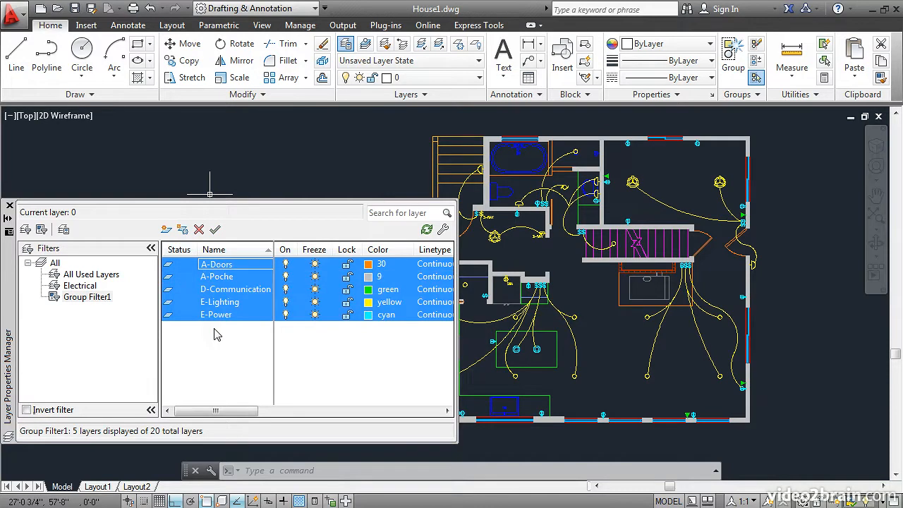
pyautogui.click(286, 277)
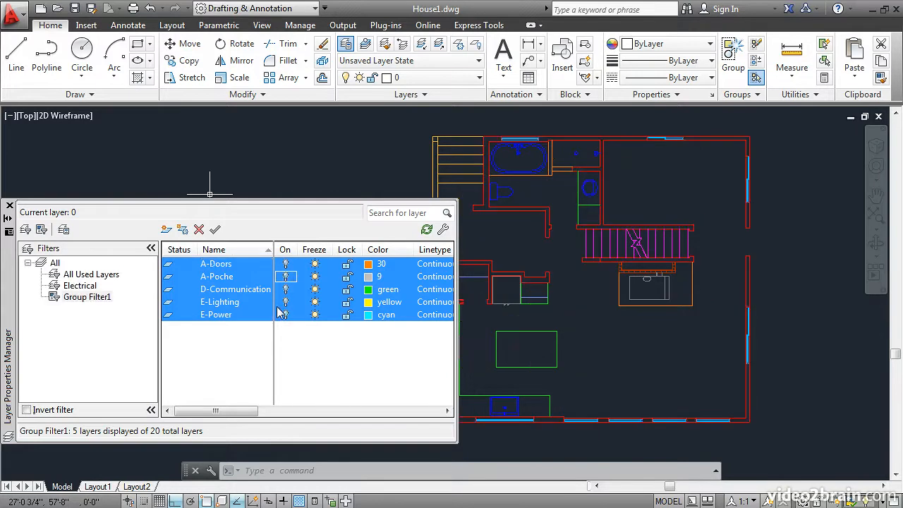
# List all layers sorted by their on/off state, with the turned-off layers first
pyautogui.click(51, 264)
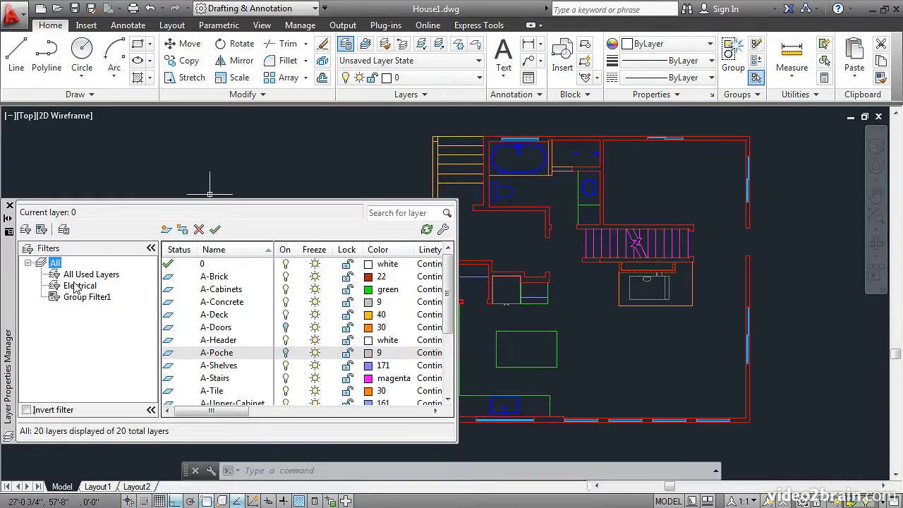
pyautogui.click(284, 252)
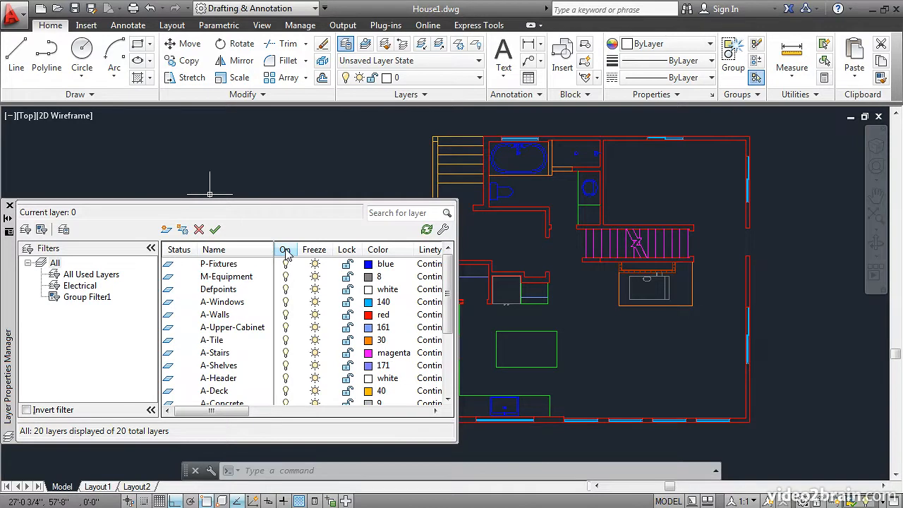
pyautogui.click(285, 251)
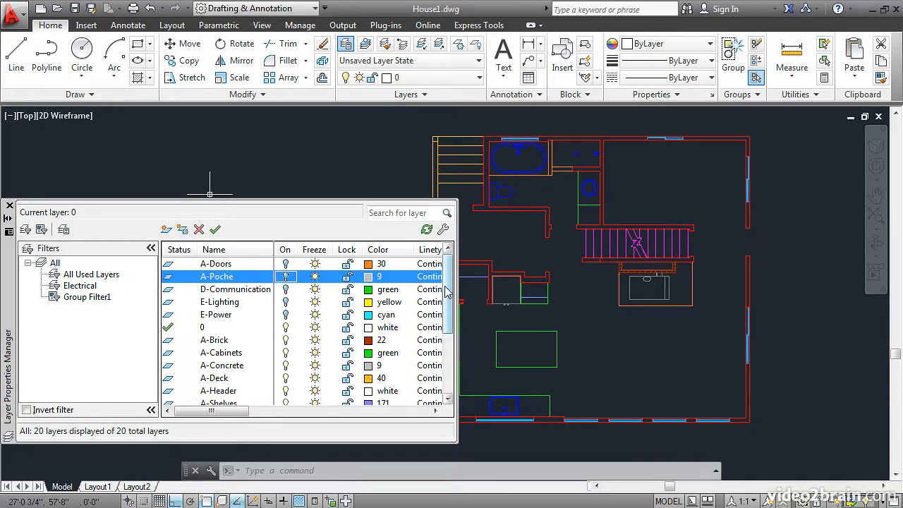
# Make A-Header the current layer
pyautogui.scroll(-3, 446, 287)
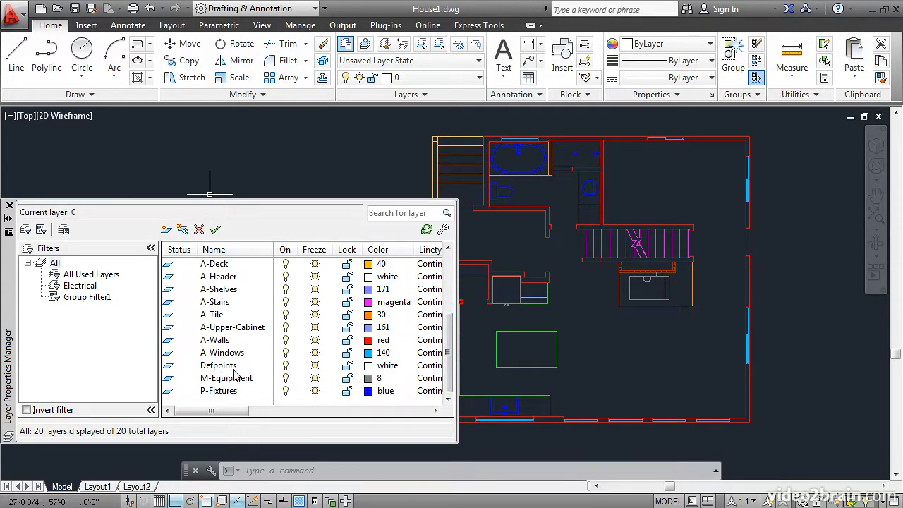
pyautogui.moveTo(450, 356); pyautogui.dragTo(450, 316)
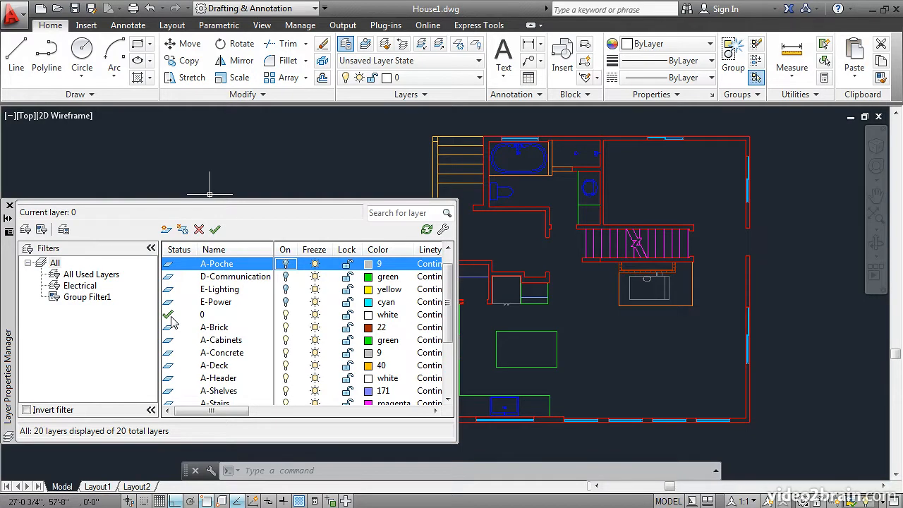
pyautogui.doubleClick(172, 381)
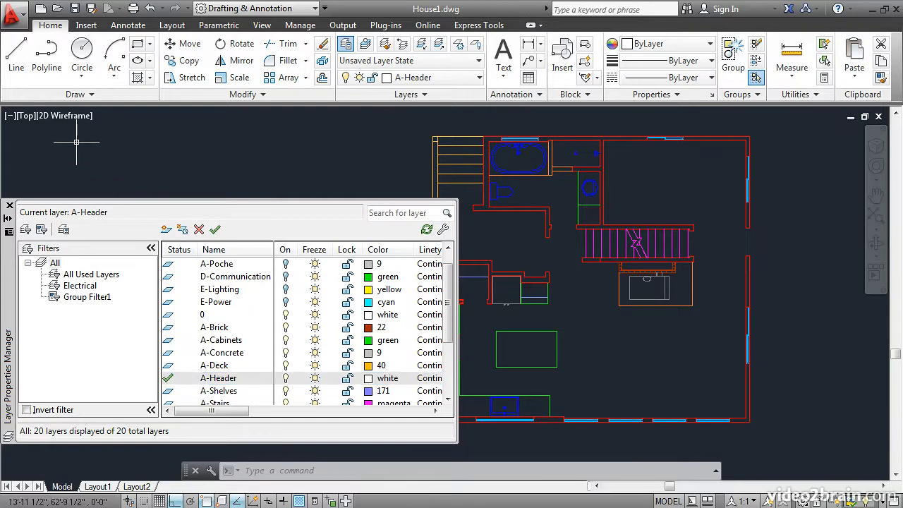
# Draw a header line across the door opening in the right exterior wall, joining the outer wall corners
pyautogui.click(18, 57)
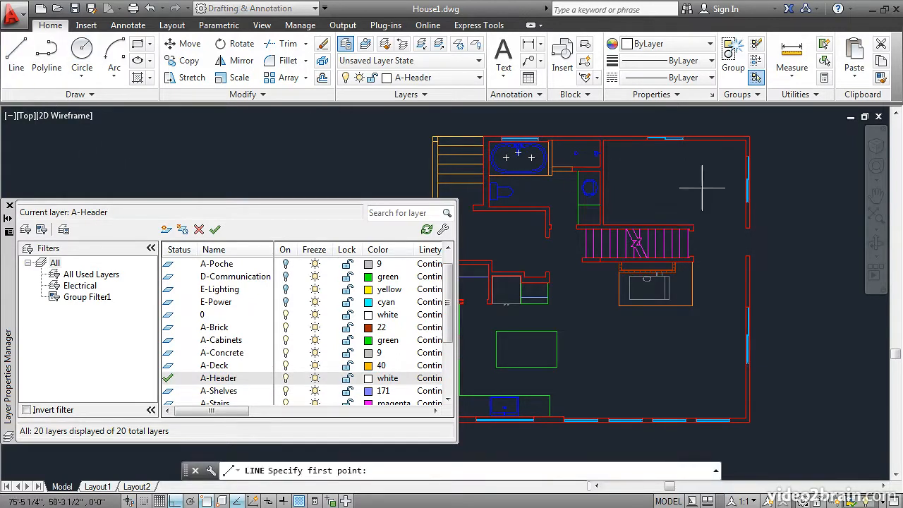
pyautogui.scroll(-2, 747, 235)
pyautogui.scroll(5, 747, 234)
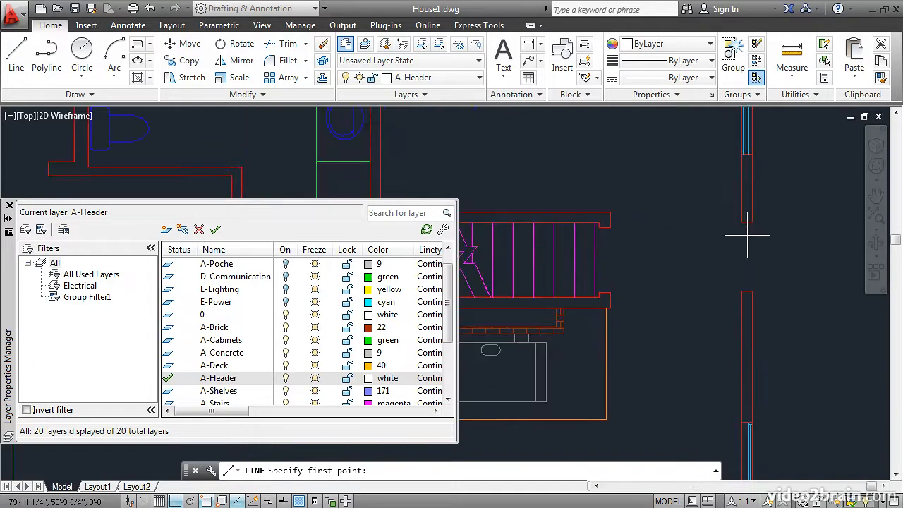
pyautogui.click(752, 222)
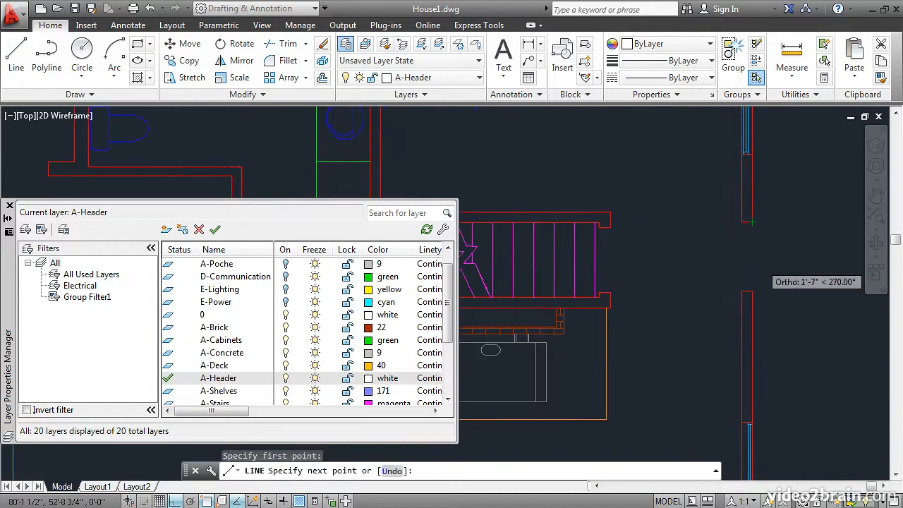
pyautogui.click(752, 290)
pyautogui.press('Return')
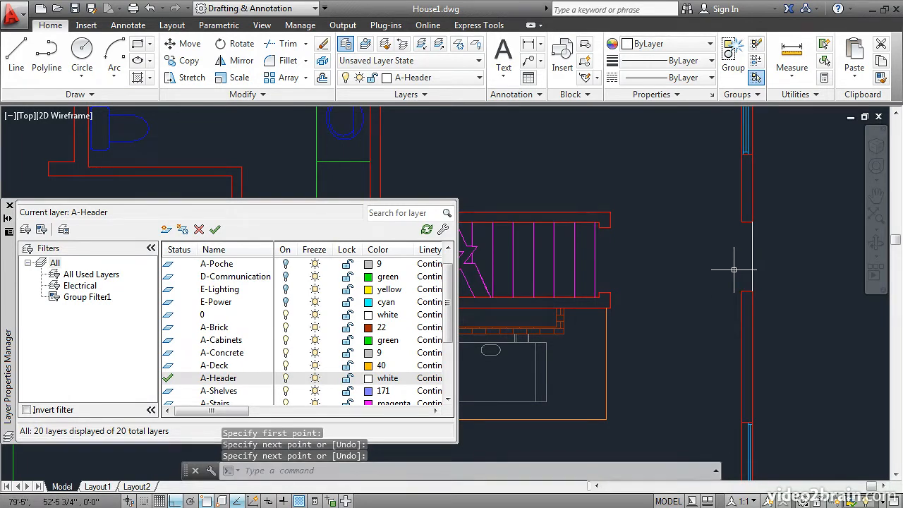
# Set the A-Header layer's colour to a true colour green, 46,134,35, and widen the Color column to show the full value
pyautogui.click(368, 379)
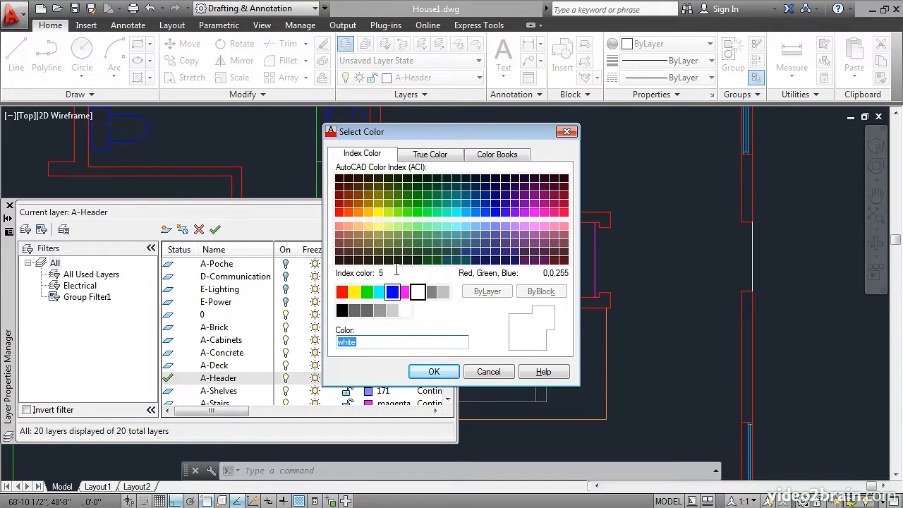
pyautogui.click(417, 197)
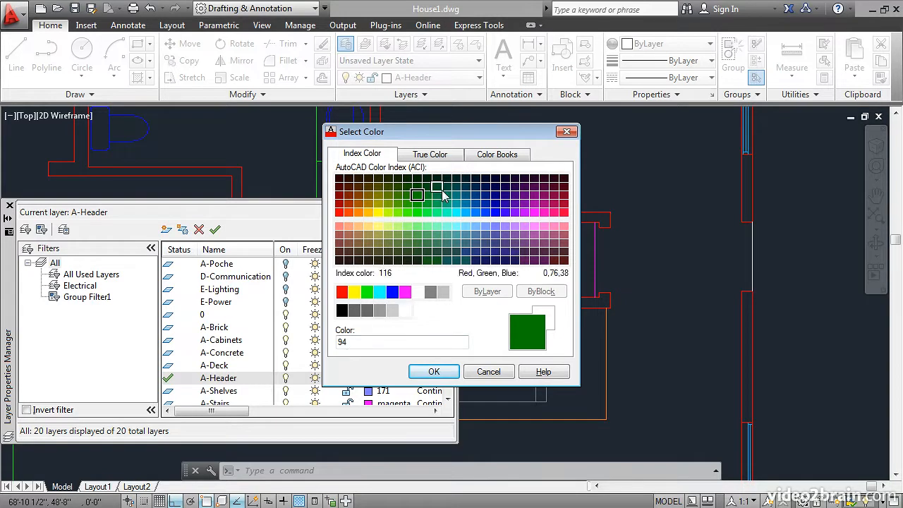
pyautogui.click(432, 156)
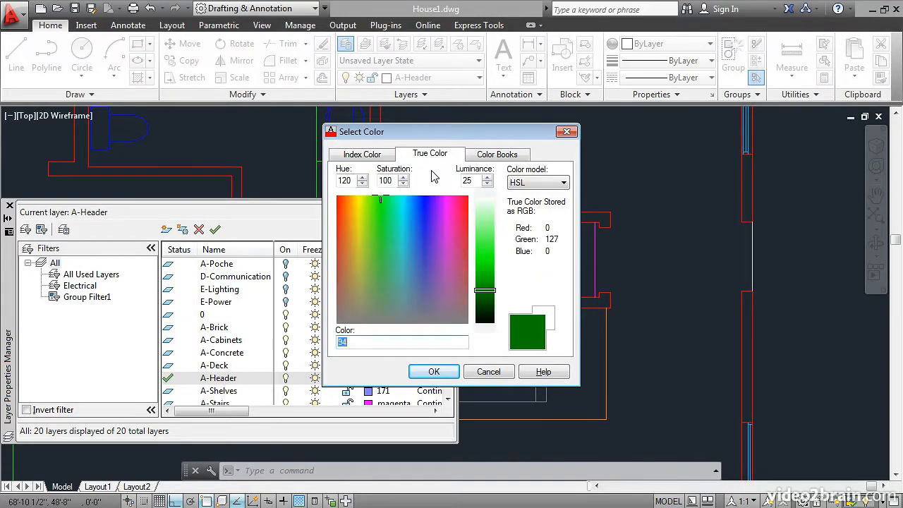
pyautogui.click(386, 232)
pyautogui.moveTo(385, 233)
pyautogui.mouseDown()
pyautogui.moveTo(365, 228)
pyautogui.moveTo(396, 243)
pyautogui.moveTo(425, 243)
pyautogui.moveTo(381, 246)
pyautogui.mouseUp()
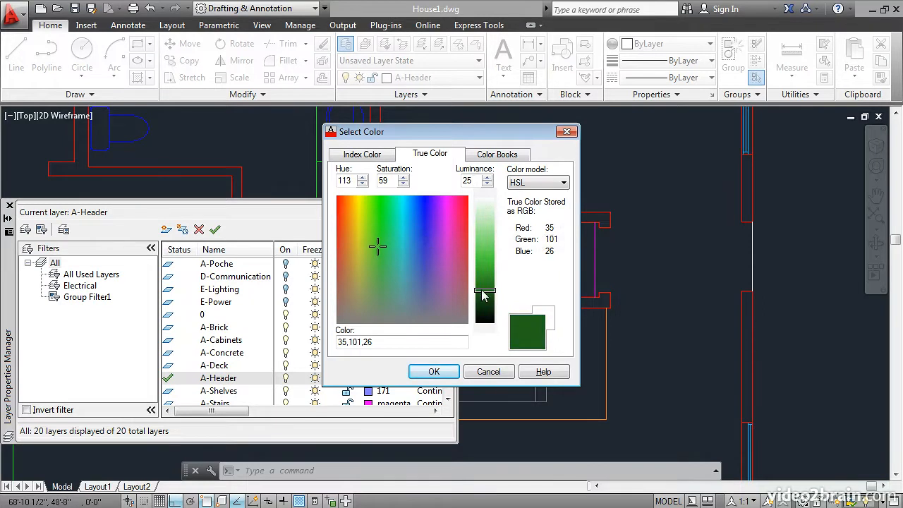
pyautogui.moveTo(484, 296)
pyautogui.mouseDown()
pyautogui.moveTo(484, 247)
pyautogui.moveTo(486, 289)
pyautogui.mouseUp()
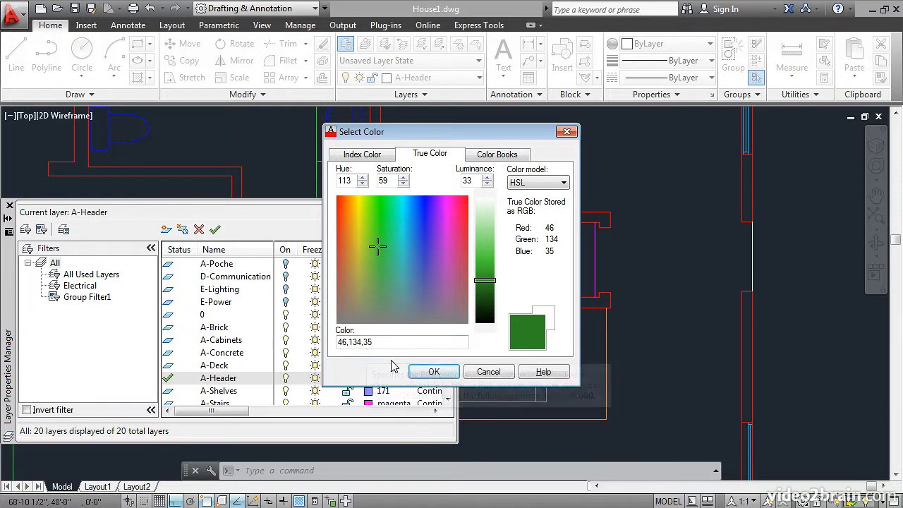
pyautogui.click(430, 372)
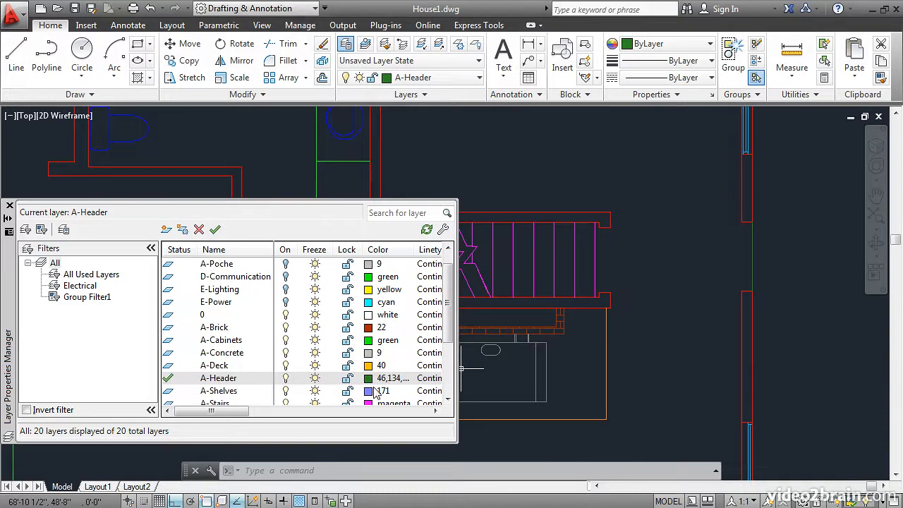
pyautogui.moveTo(412, 247); pyautogui.dragTo(435, 248)
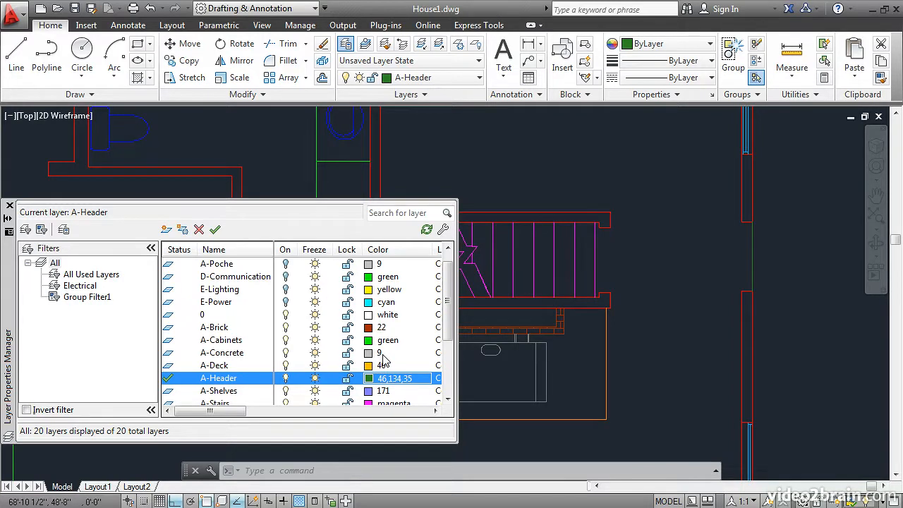
# Draw a second header line across the door opening in the right exterior wall, joining the inner wall corners
pyautogui.click(16, 55)
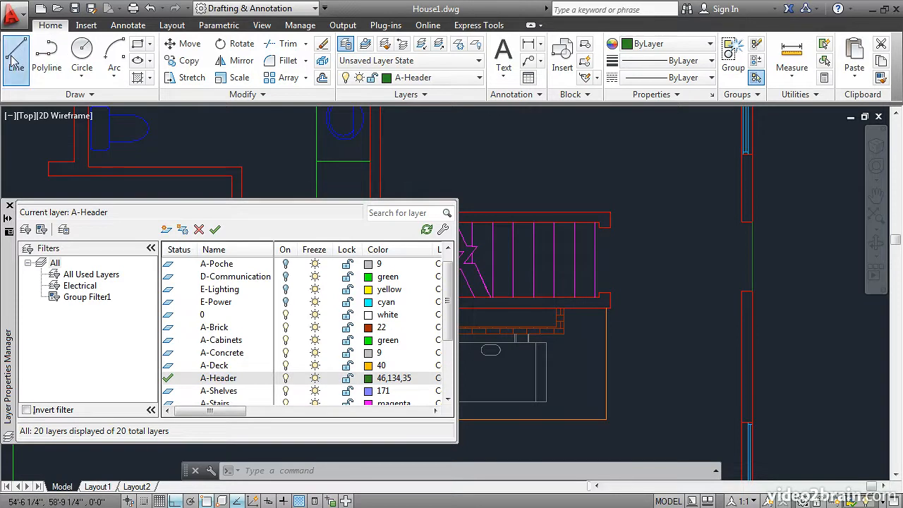
pyautogui.click(742, 222)
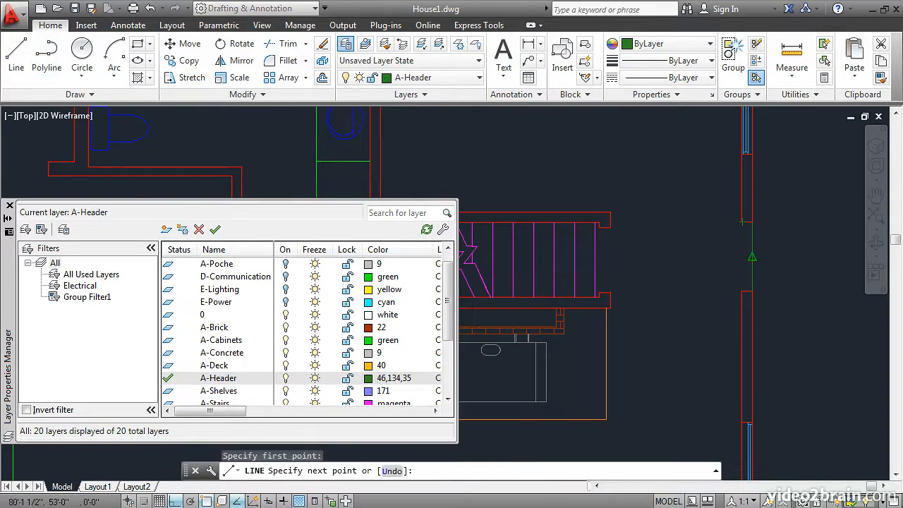
pyautogui.click(742, 291)
pyautogui.press('Return')
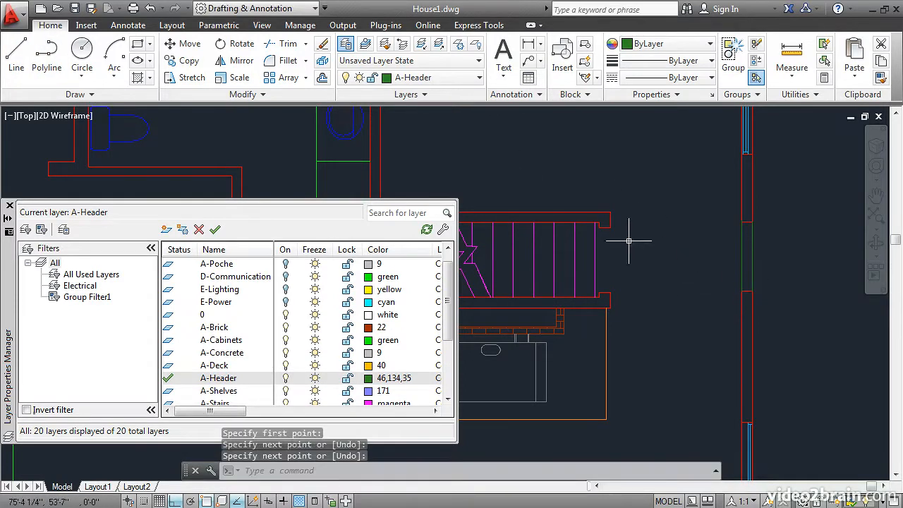
# Draw two header lines across the opening at the right end of the staircase, joining the outer and inner wall corners
pyautogui.press('Return')
pyautogui.click(610, 225)
pyautogui.click(610, 287)
pyautogui.press('Return')
pyautogui.press('Return')
pyautogui.click(598, 289)
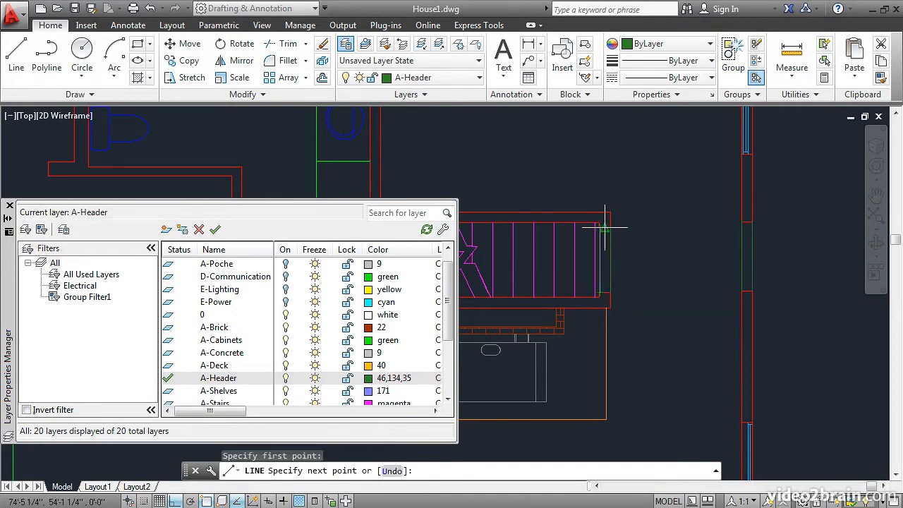
pyautogui.scroll(3, 605, 227)
pyautogui.click(599, 231)
pyautogui.press('Return')
pyautogui.scroll(-3, 599, 264)
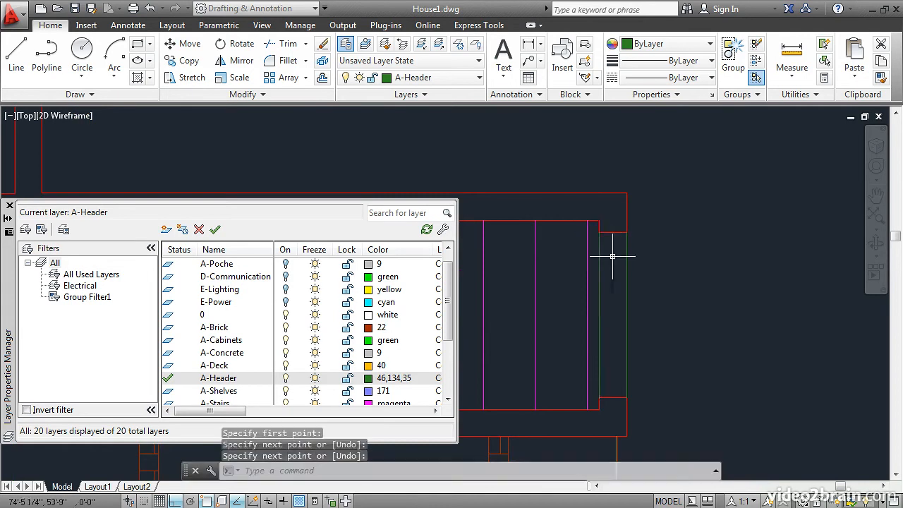
# Draw two horizontal header lines across the opening just up and left of the staircase, joining the facing wall ends
pyautogui.moveTo(586, 268)
pyautogui.mouseDown(button='middle')
pyautogui.moveTo(796, 216)
pyautogui.moveTo(804, 224)
pyautogui.mouseUp(button='middle')
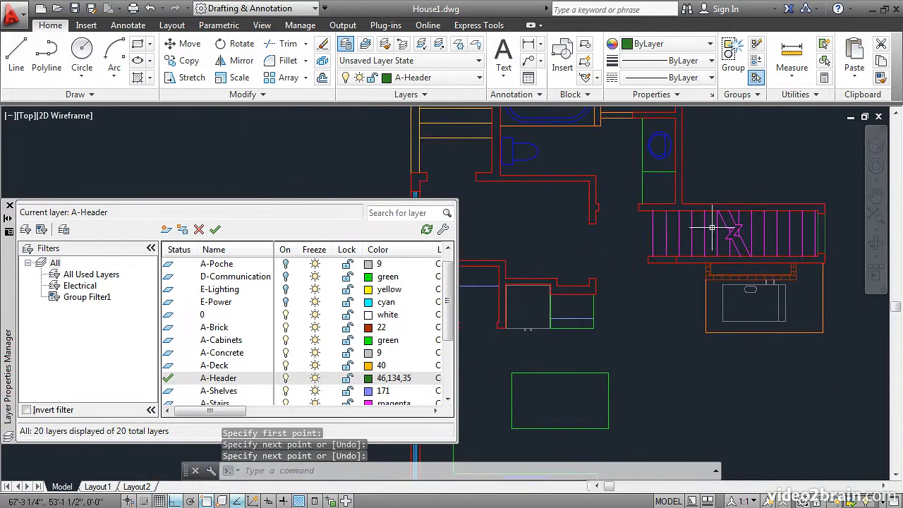
pyautogui.scroll(5, 639, 212)
pyautogui.press('Return')
pyautogui.click(639, 190)
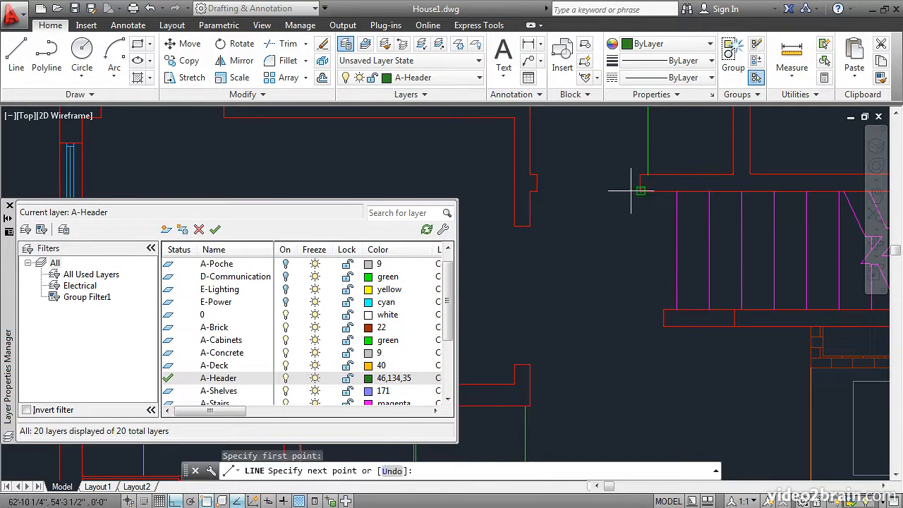
pyautogui.click(536, 191)
pyautogui.press('Return')
pyautogui.press('Return')
pyautogui.click(536, 174)
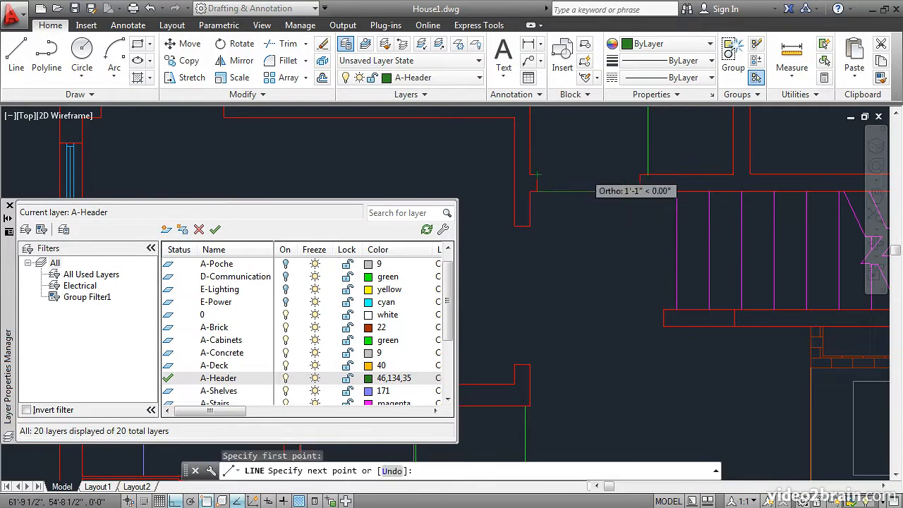
pyautogui.click(648, 174)
pyautogui.press('Return')
# Draw two vertical header lines across the opening in the room wall left of the staircase, joining both faces of the wall
pyautogui.press('Return')
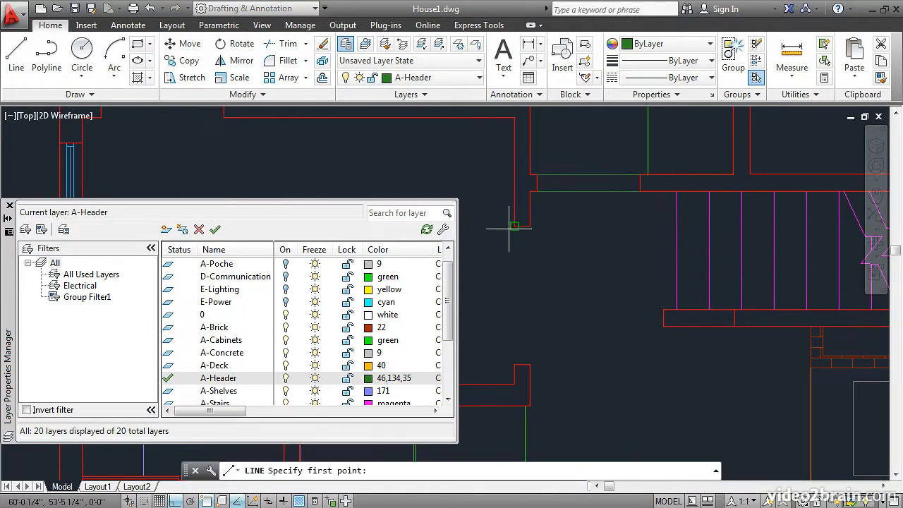
pyautogui.click(515, 226)
pyautogui.click(514, 364)
pyautogui.press('Return')
pyautogui.press('Return')
pyautogui.click(530, 365)
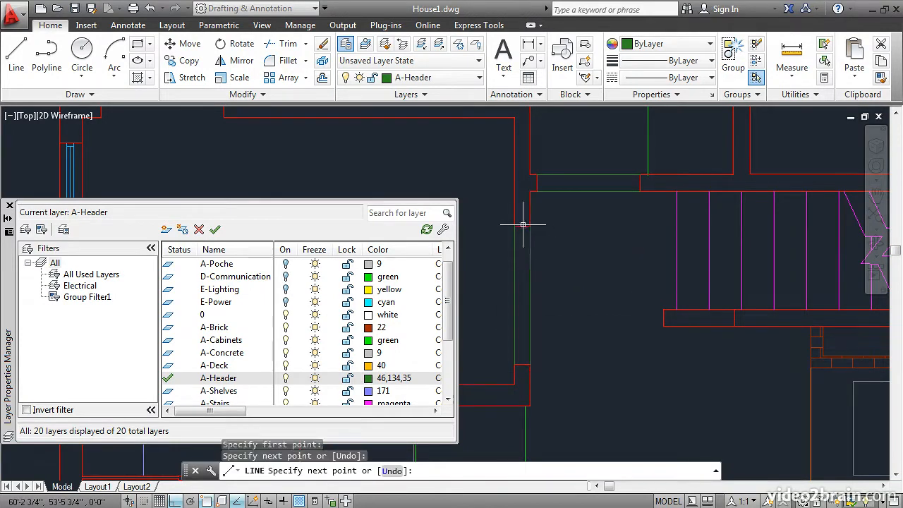
pyautogui.press('Return')
# Draw two horizontal header lines across the door opening below the deck in the upper-left part of the plan
pyautogui.moveTo(278, 169)
pyautogui.mouseDown(button='middle')
pyautogui.moveTo(347, 162)
pyautogui.moveTo(663, 297)
pyautogui.moveTo(693, 300)
pyautogui.mouseUp(button='middle')
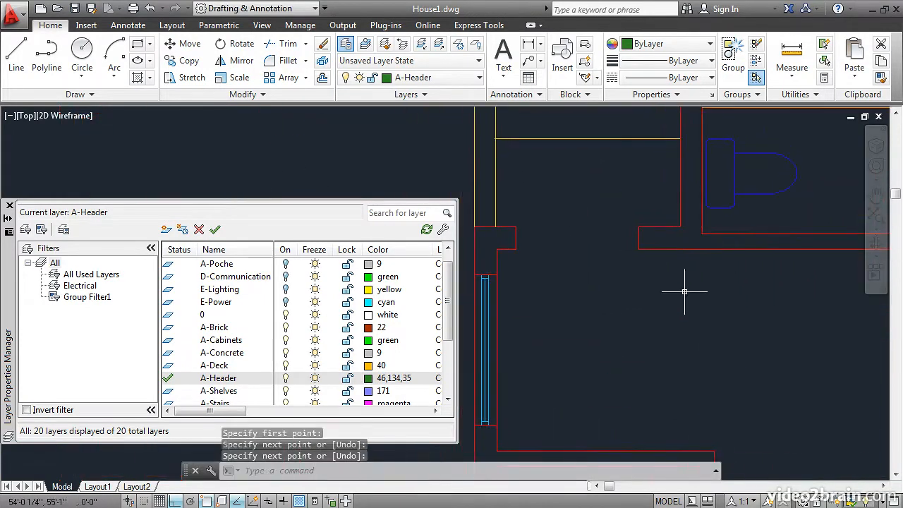
pyautogui.press('Return')
pyautogui.click(638, 248)
pyautogui.click(516, 248)
pyautogui.click(515, 227)
pyautogui.press('Return')
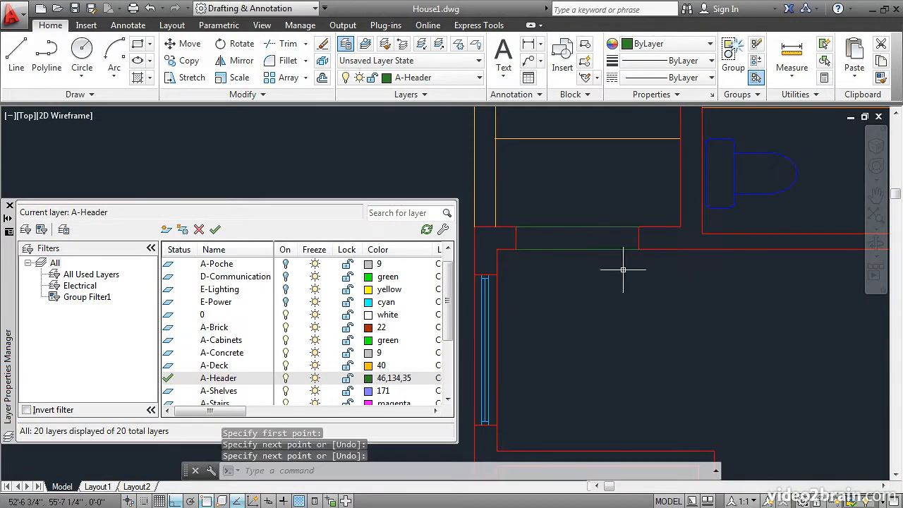
# Turn off the current layer, A-Header, with the whole floor plan in view
pyautogui.scroll(-4, 619, 307)
pyautogui.moveTo(675, 342)
pyautogui.mouseDown(button='middle')
pyautogui.moveTo(661, 310)
pyautogui.moveTo(596, 237)
pyautogui.moveTo(580, 277)
pyautogui.mouseUp(button='middle')
pyautogui.scroll(-3, 597, 237)
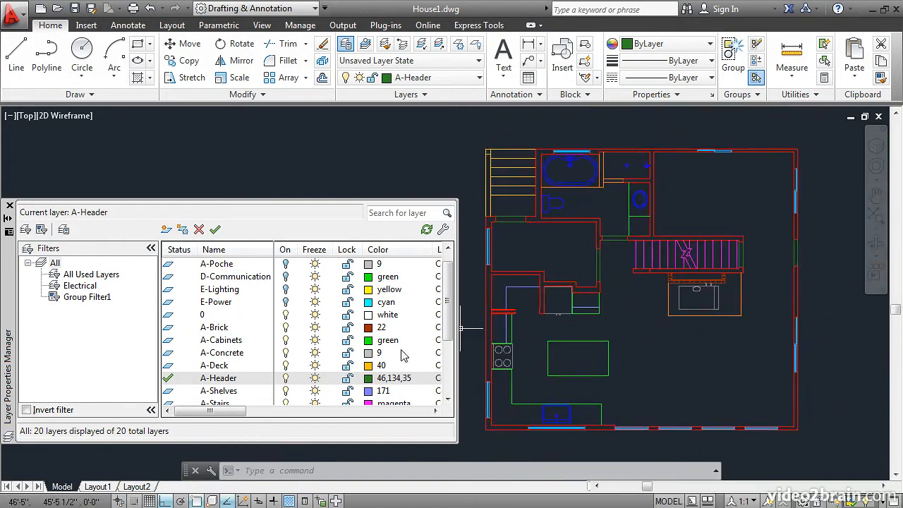
pyautogui.click(287, 379)
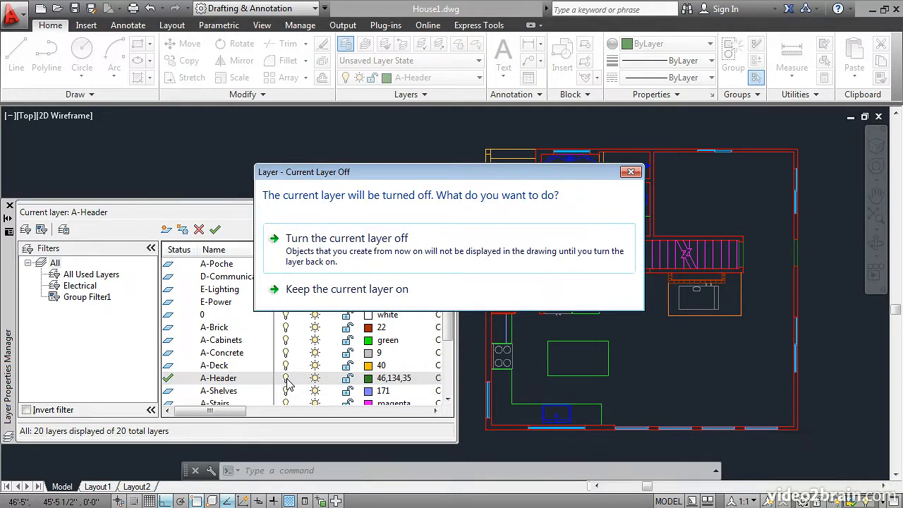
pyautogui.click(317, 290)
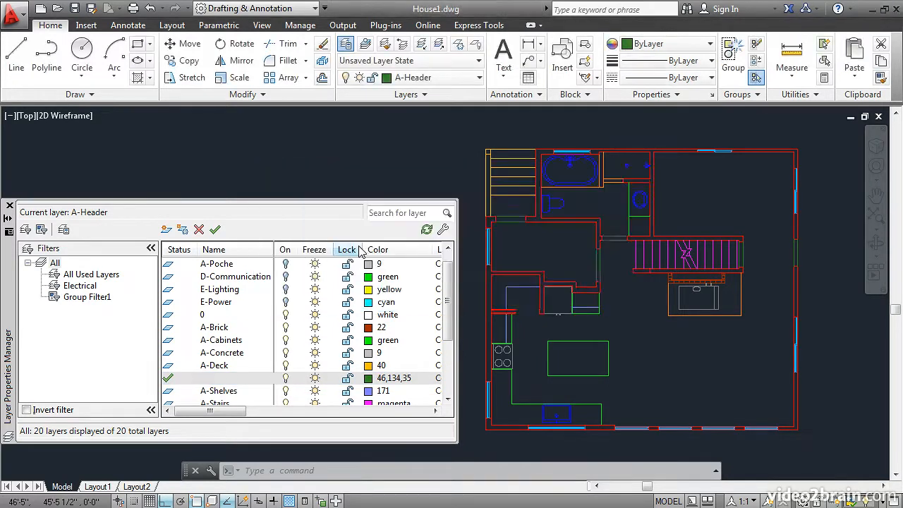
# Draw a horizontal test line on the turned-off A-Header layer in the open floor area right of the kitchen island
pyautogui.click(17, 57)
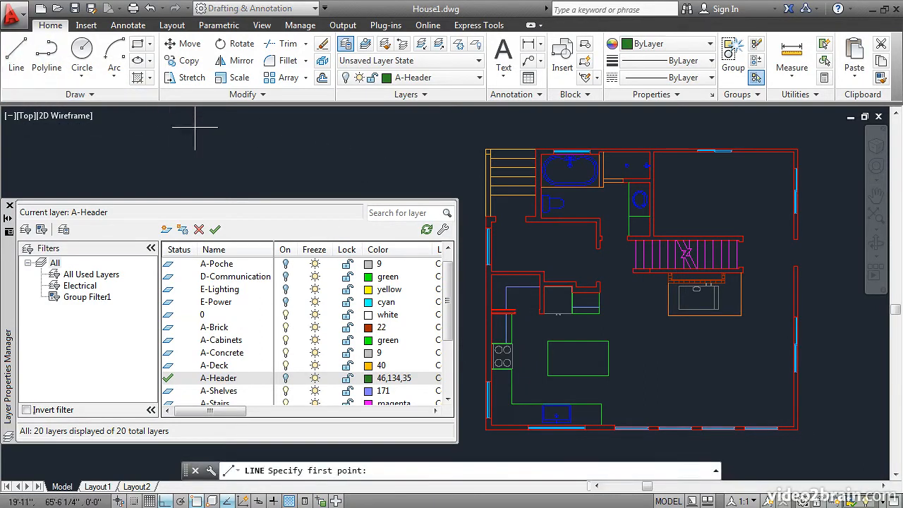
pyautogui.click(650, 354)
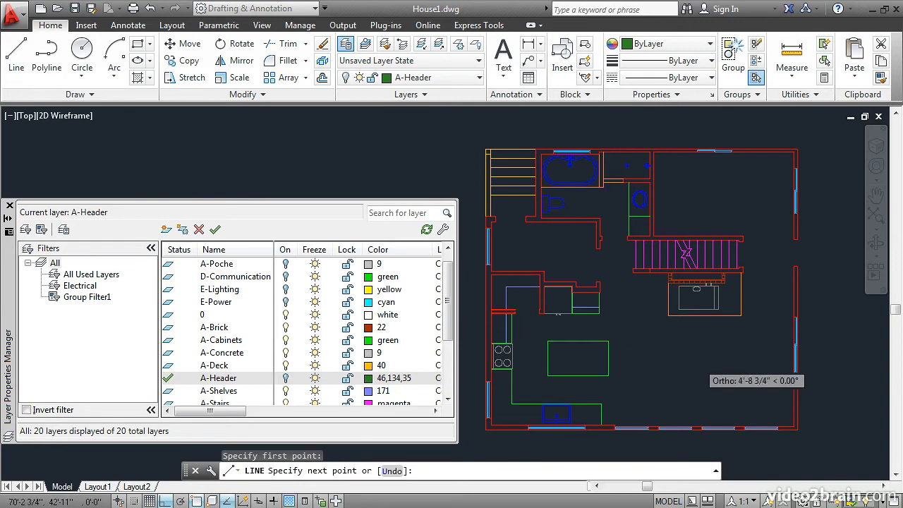
pyautogui.click(757, 367)
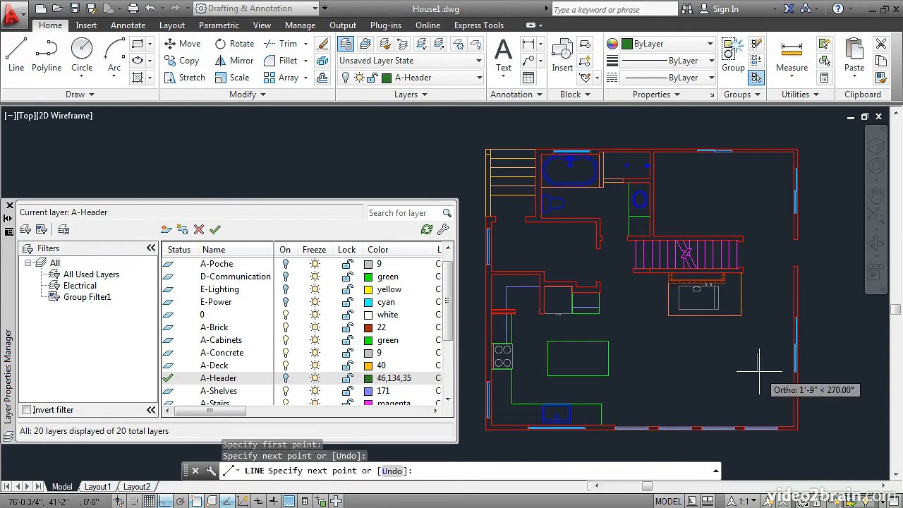
pyautogui.press('Return')
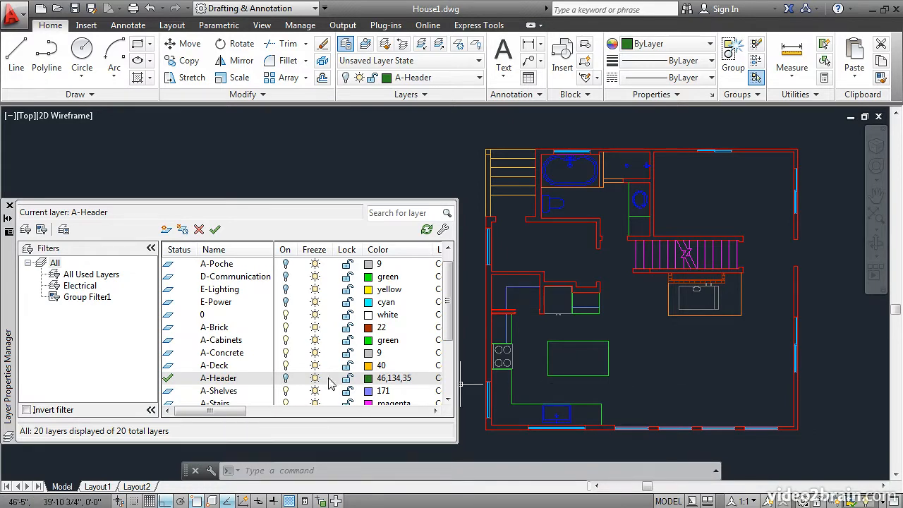
# Turn the A-Header layer back on and make layer 0 current
pyautogui.click(286, 379)
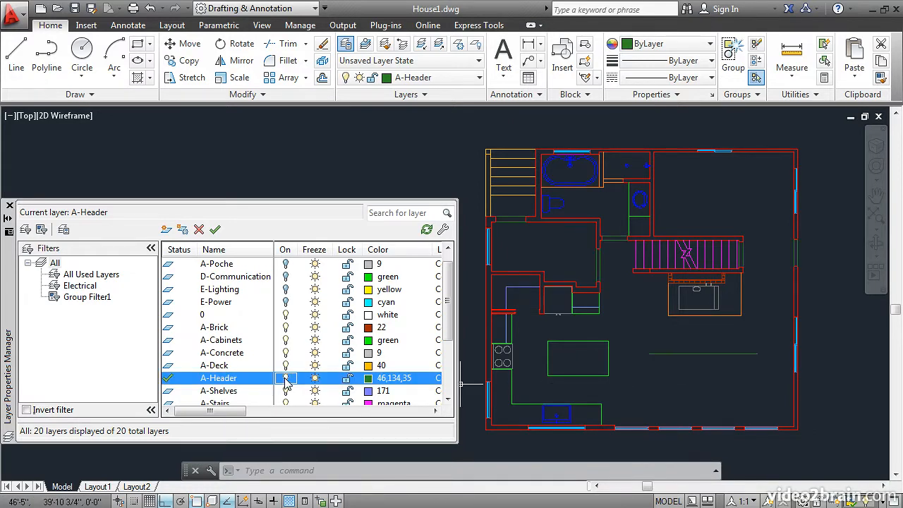
pyautogui.doubleClick(169, 315)
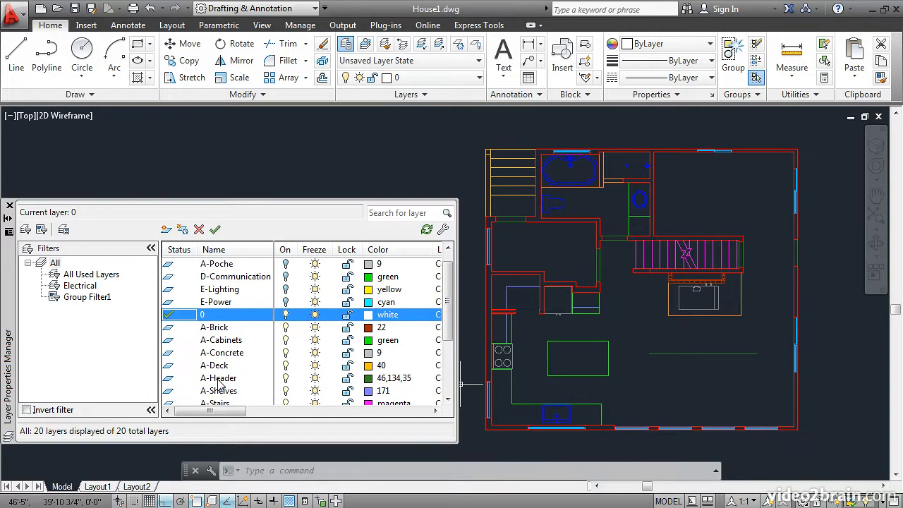
# Turn off A-Header and draw a horizontal test line on layer 0 in the open floor area right of the kitchen island
pyautogui.click(286, 379)
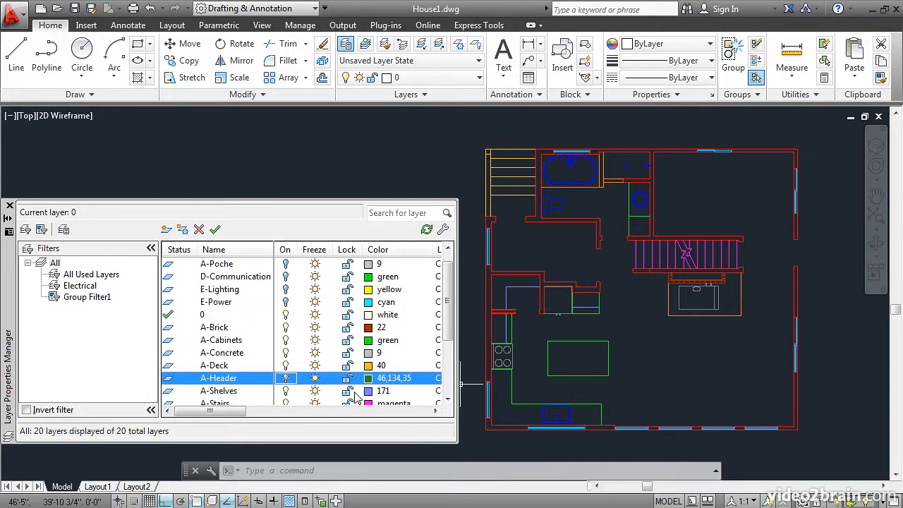
pyautogui.click(16, 57)
pyautogui.click(659, 367)
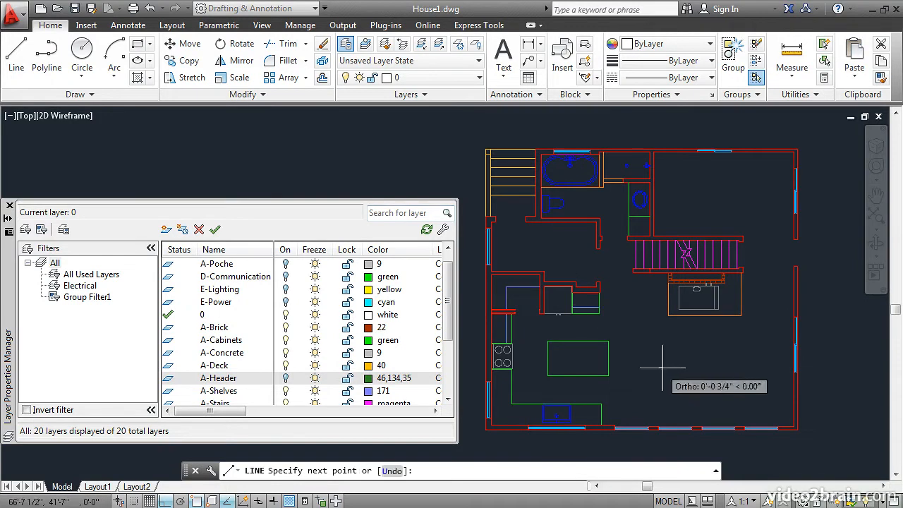
pyautogui.click(762, 367)
pyautogui.press('Return')
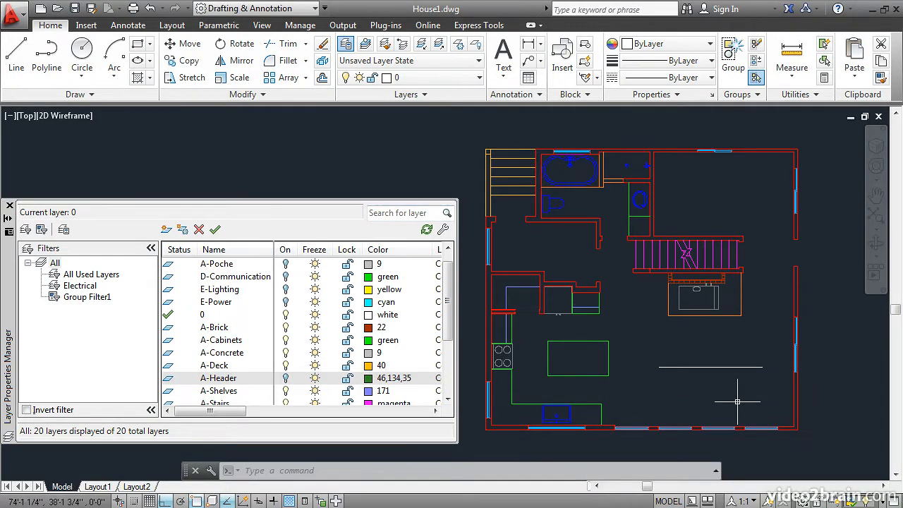
# Turn A-Header back on and erase both horizontal test lines right of the kitchen island
pyautogui.click(286, 378)
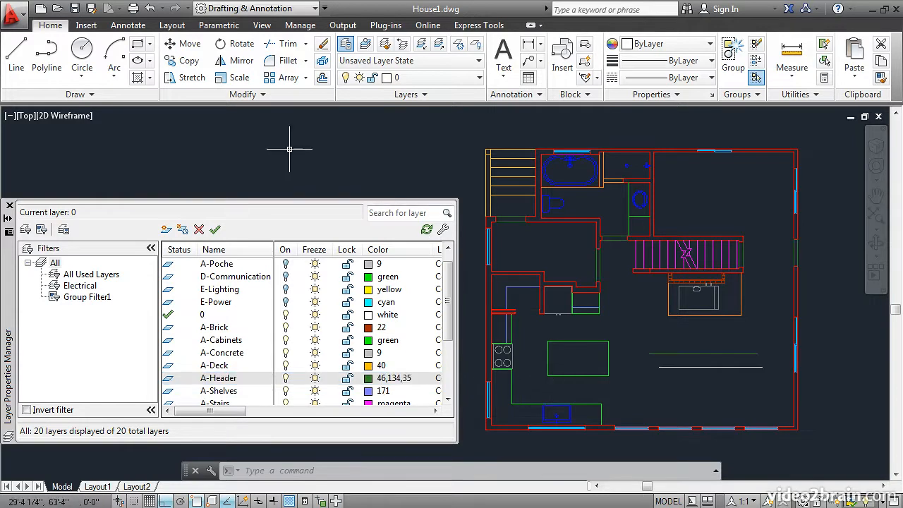
pyautogui.click(322, 44)
pyautogui.click(697, 379)
pyautogui.click(661, 340)
pyautogui.press('Return')
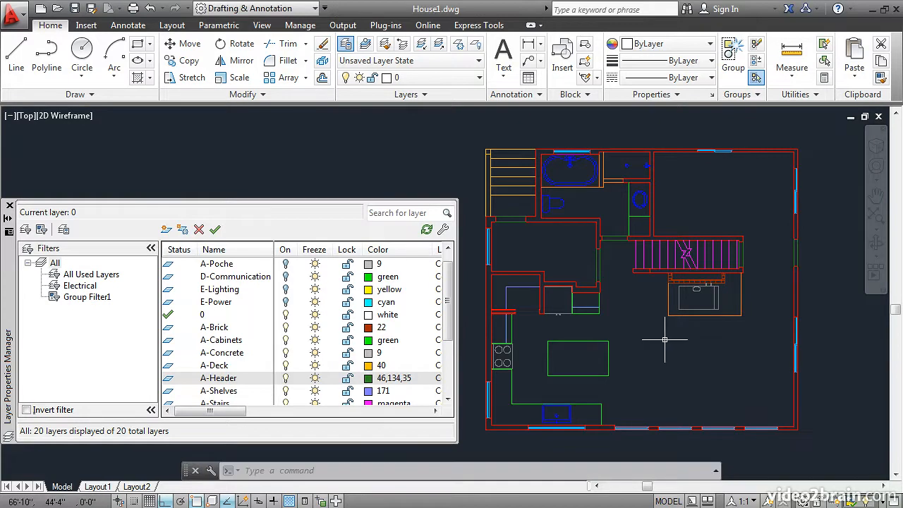
# Freeze the A-Header layer, then thaw it again
pyautogui.click(315, 380)
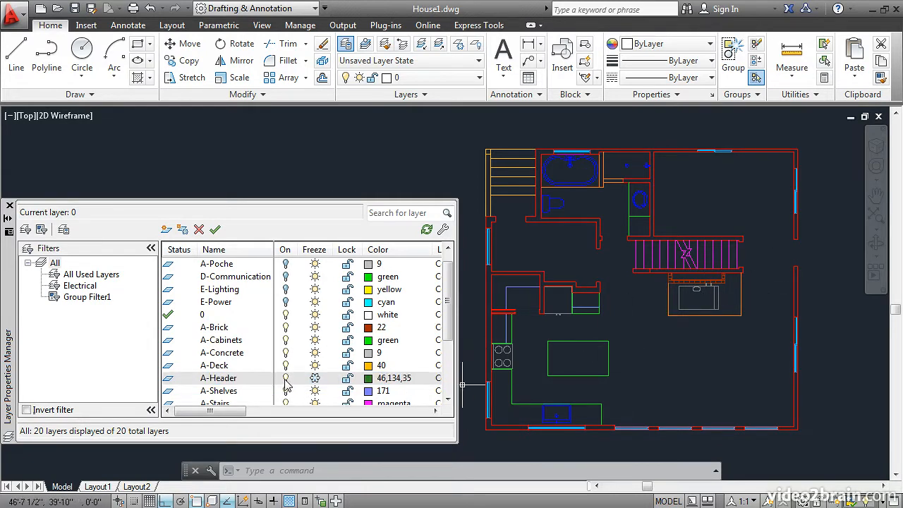
pyautogui.click(315, 379)
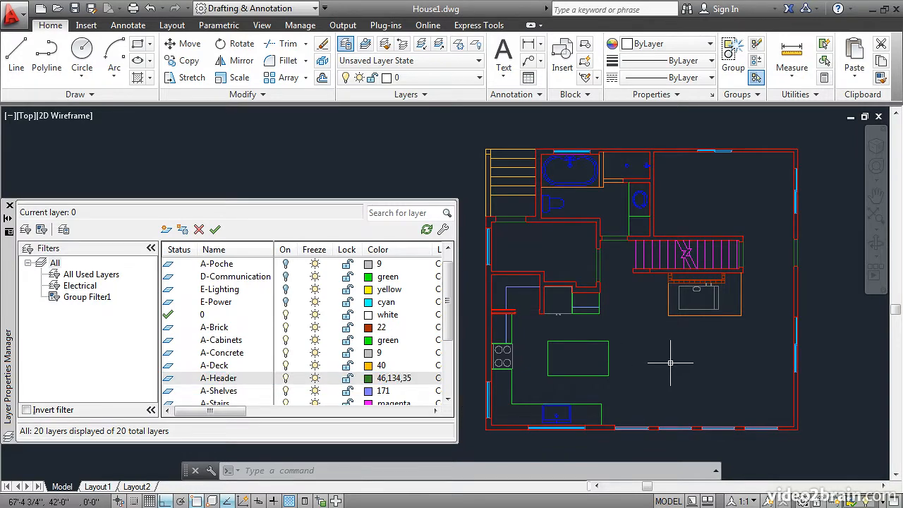
# Make A-Header the current layer and draw a long vertical test line in the empty space to the right of the house
pyautogui.scroll(-2, 670, 364)
pyautogui.moveTo(686, 358); pyautogui.dragTo(634, 355, button='middle')
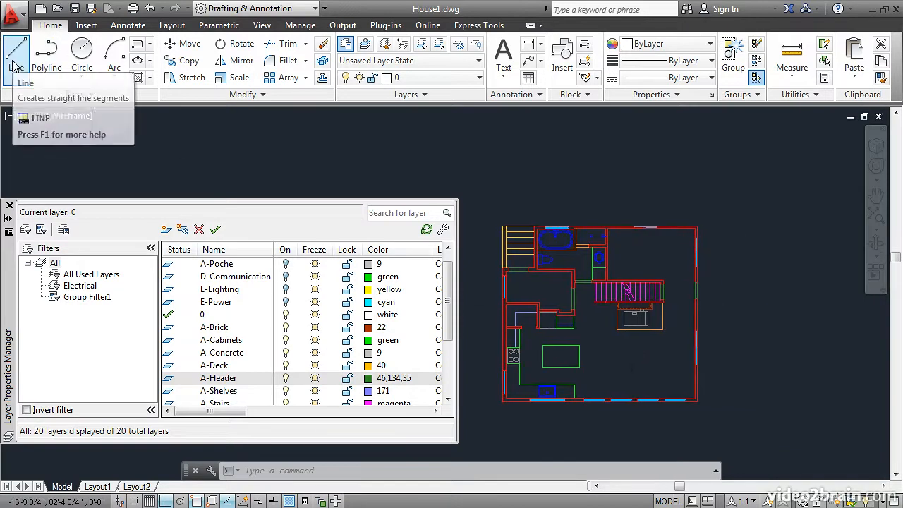
pyautogui.doubleClick(168, 382)
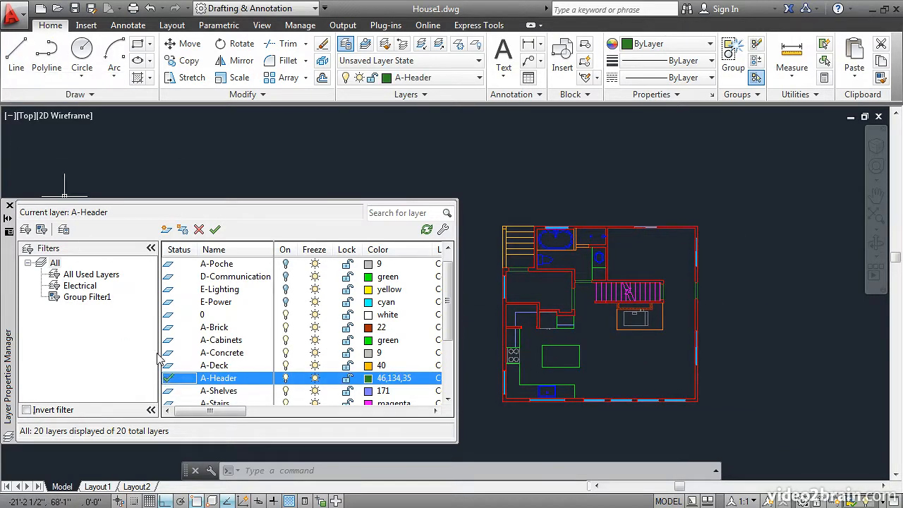
pyautogui.click(17, 56)
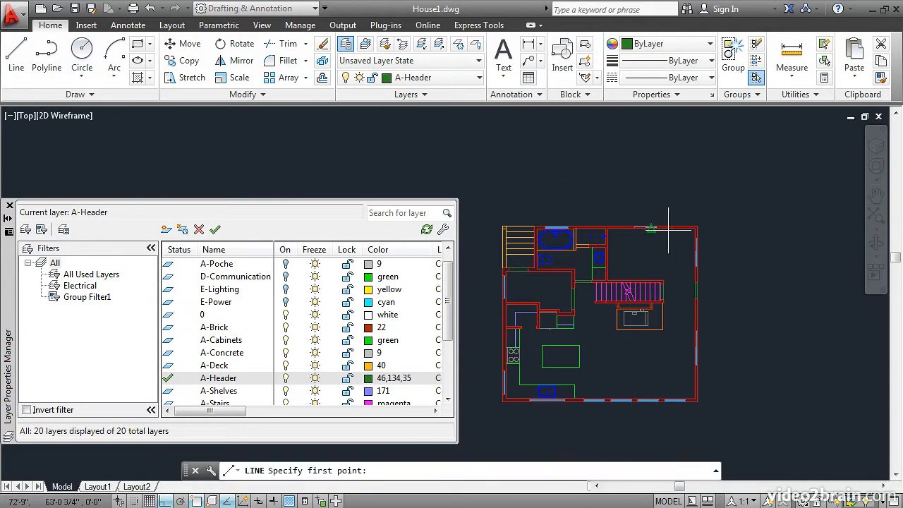
pyautogui.click(746, 332)
pyautogui.click(756, 127)
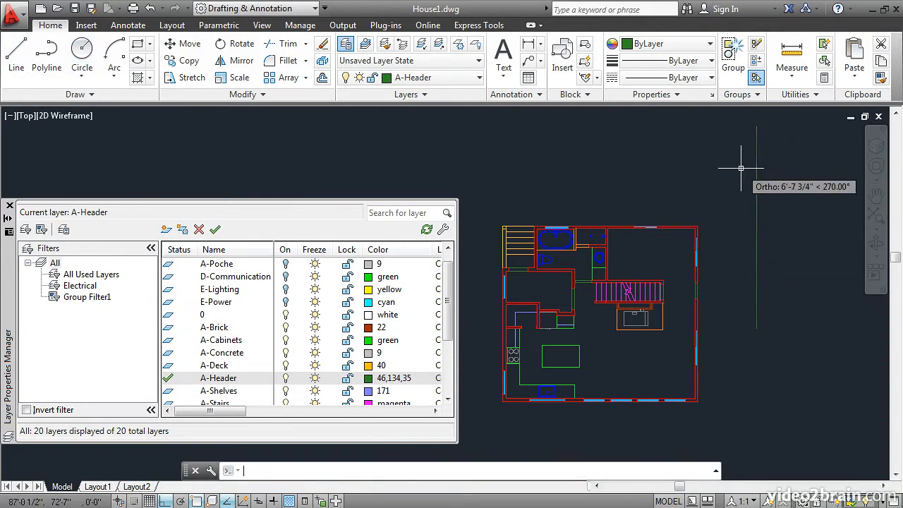
pyautogui.press('Return')
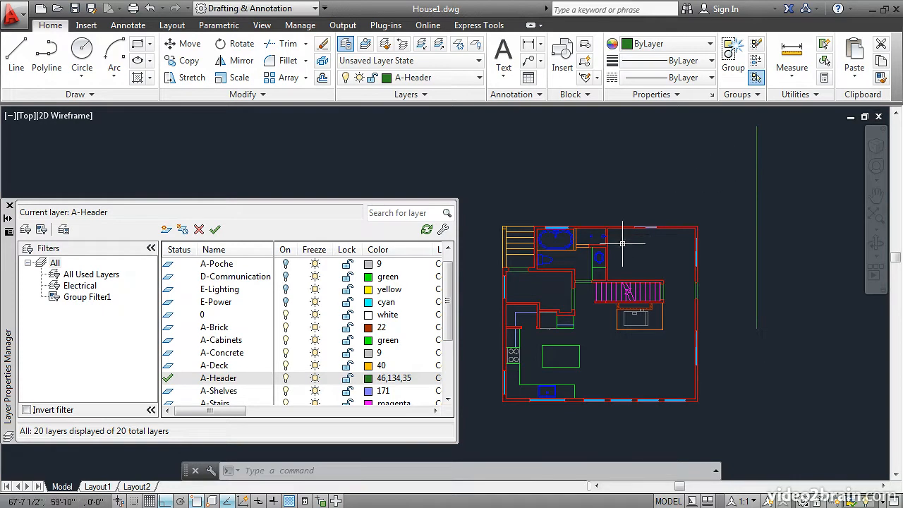
# Make layer 0 current and turn off the A-Header layer
pyautogui.middleClick(609, 302)
pyautogui.middleClick(609, 302)
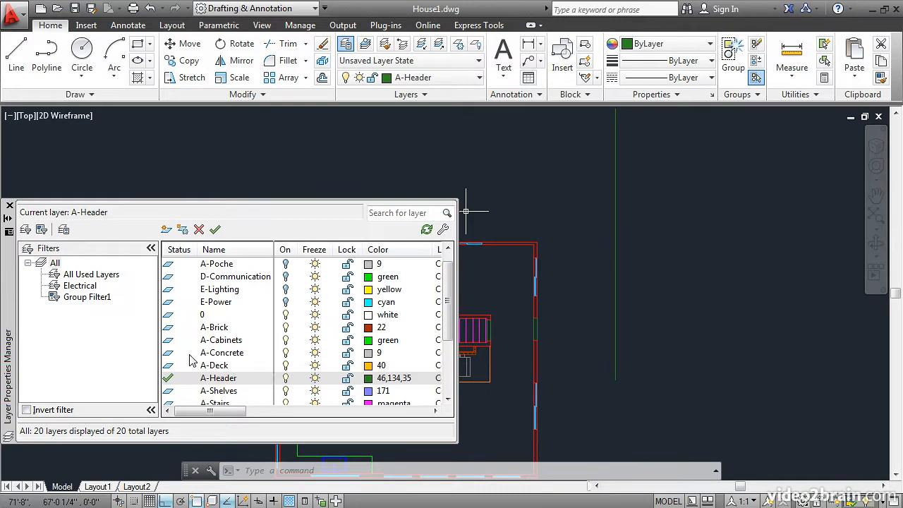
pyautogui.doubleClick(167, 316)
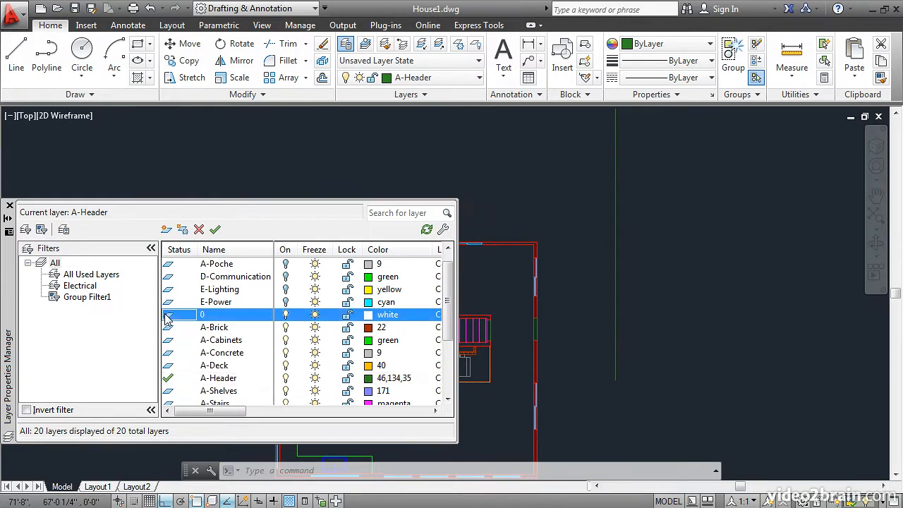
pyautogui.click(286, 379)
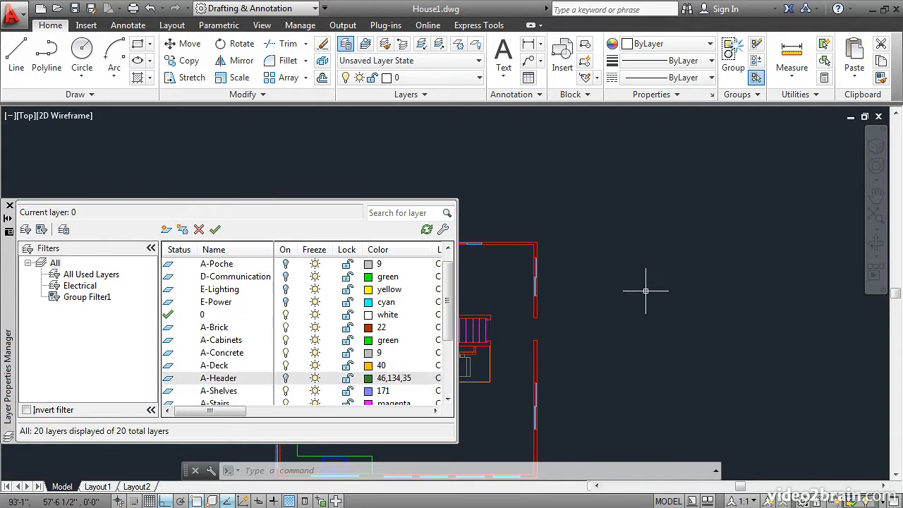
pyautogui.scroll(2, 647, 290)
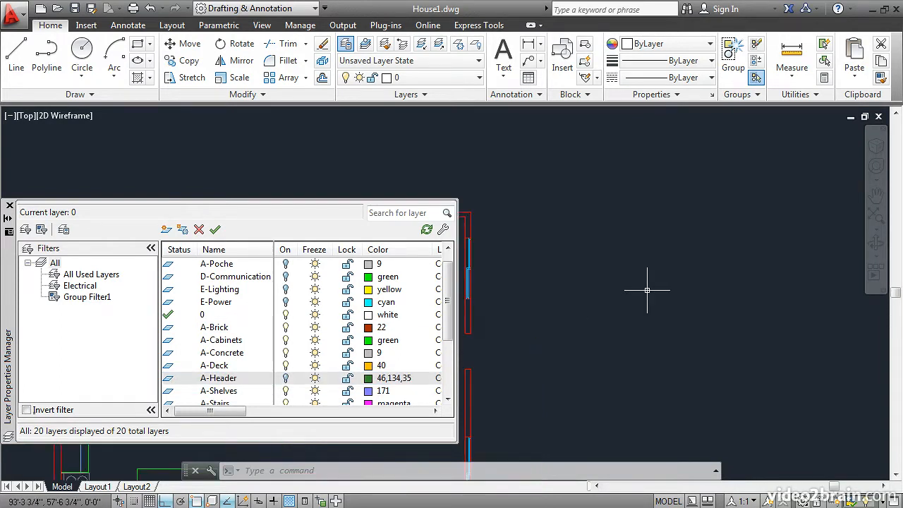
pyautogui.scroll(-2, 671, 286)
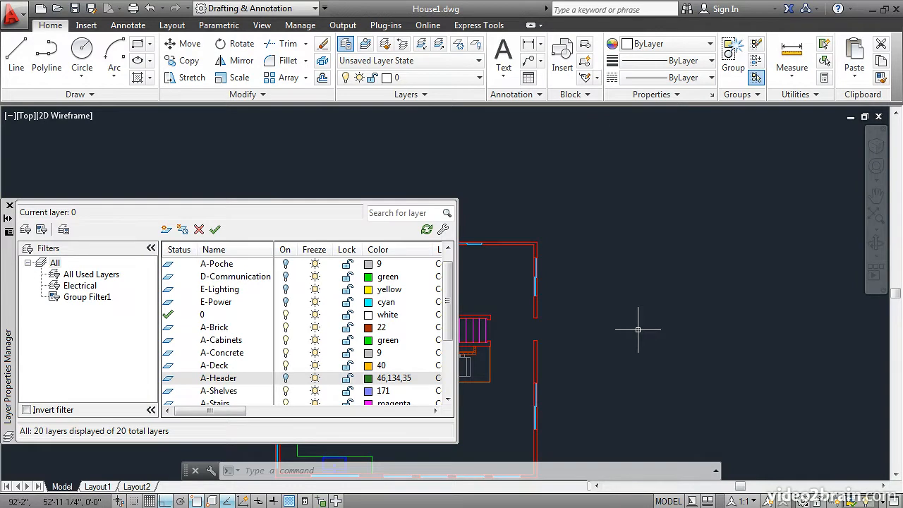
# Freeze the A-Header layer, turn it back on, and fit the drawing extents in the view
pyautogui.click(316, 380)
pyautogui.click(285, 379)
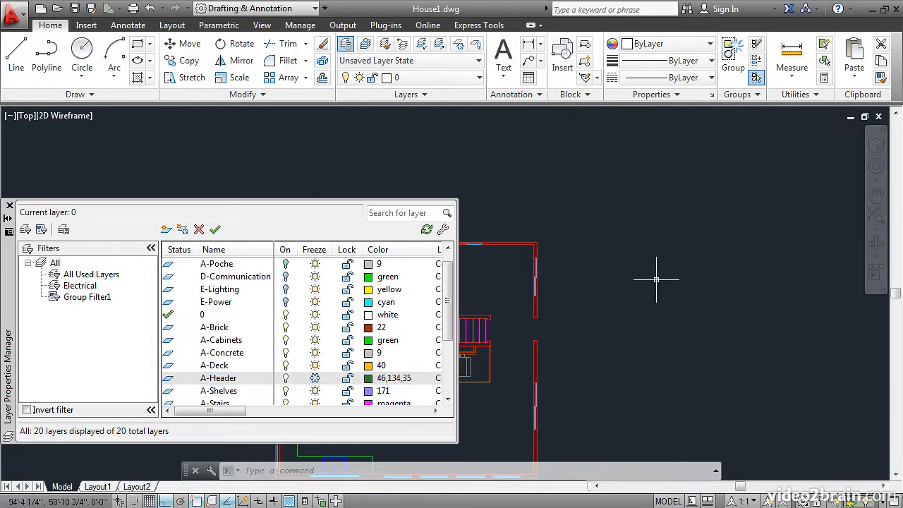
pyautogui.middleClick(712, 332)
pyautogui.middleClick(711, 331)
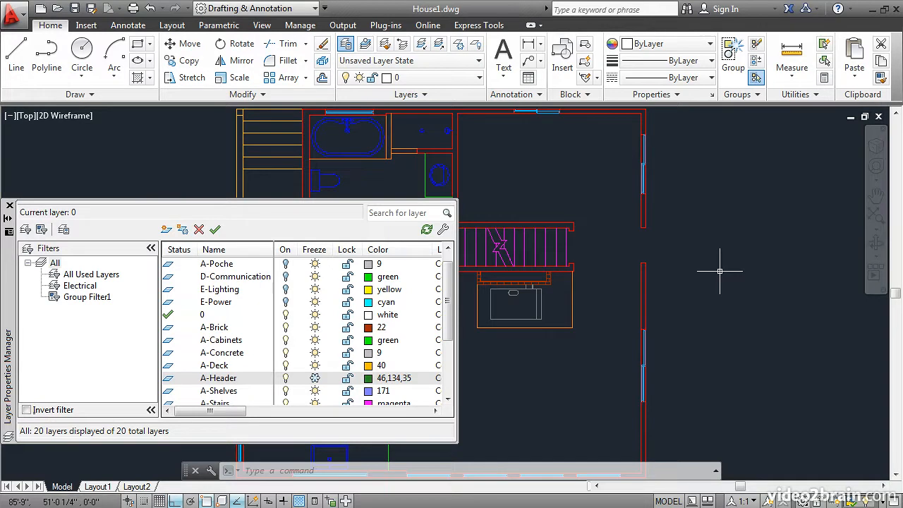
# Thaw the A-Header layer and erase the vertical test line to the right of the house
pyautogui.click(315, 378)
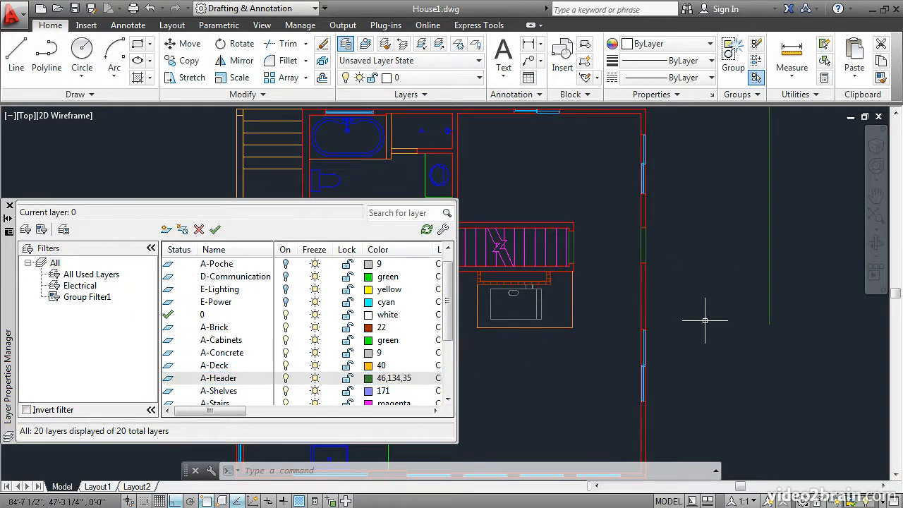
pyautogui.click(323, 43)
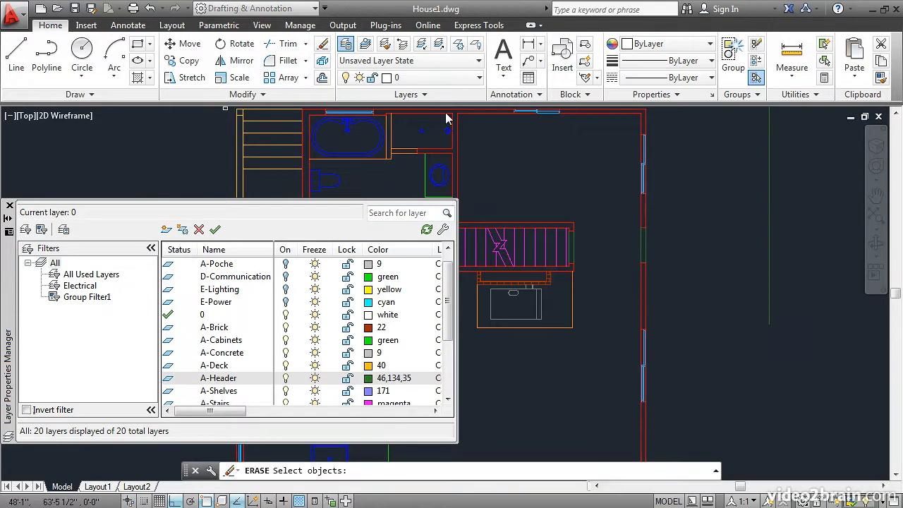
pyautogui.click(767, 221)
pyautogui.press('Return')
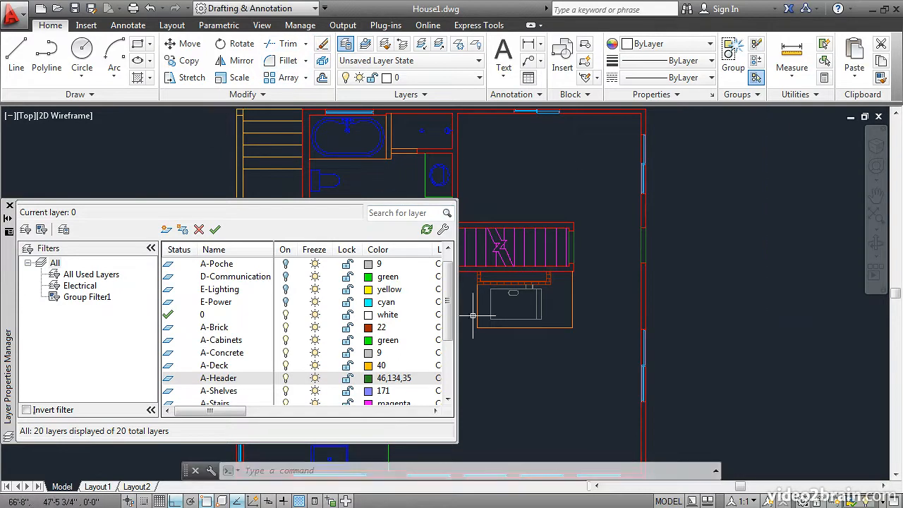
# Lock the A-Header layer and try to erase the header line in the right exterior wall's door opening
pyautogui.click(347, 380)
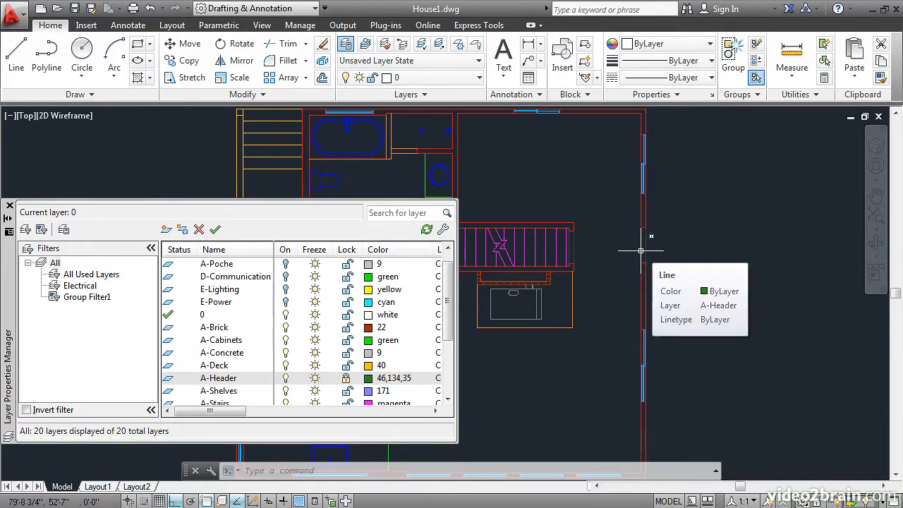
pyautogui.moveTo(646, 250)
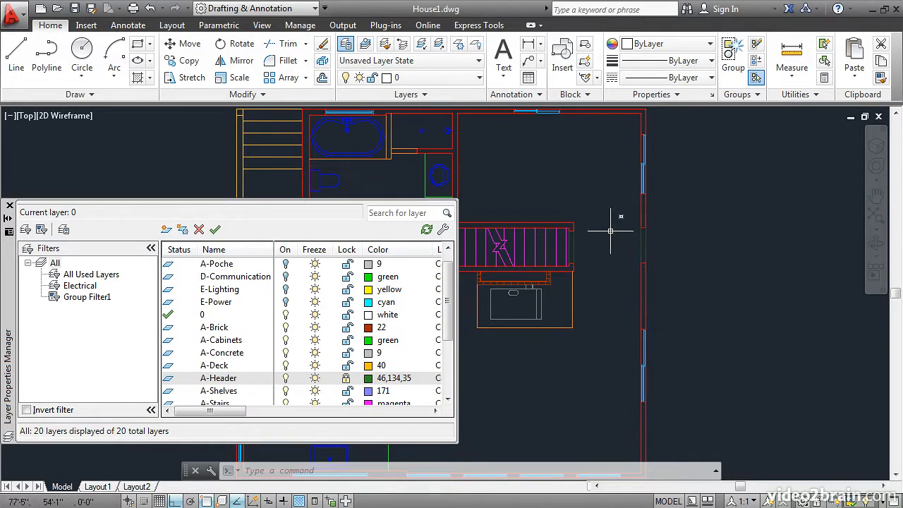
pyautogui.click(323, 45)
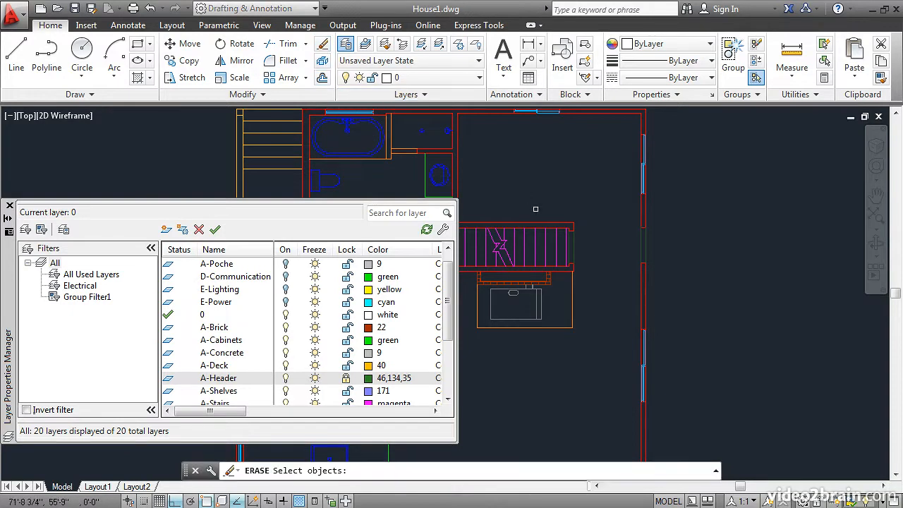
pyautogui.click(640, 248)
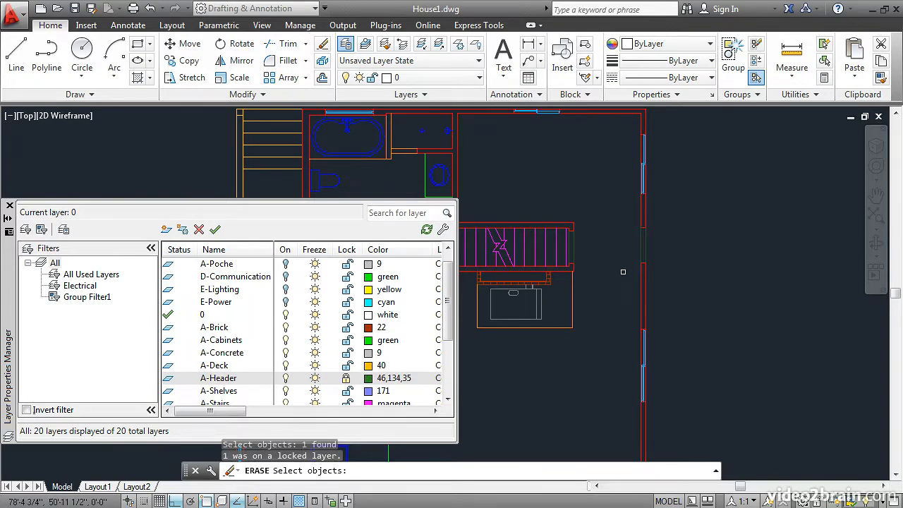
# Unlock the A-Header layer and assign it the PHANTOM2 linetype, leaving the Erase command
pyautogui.click(346, 378)
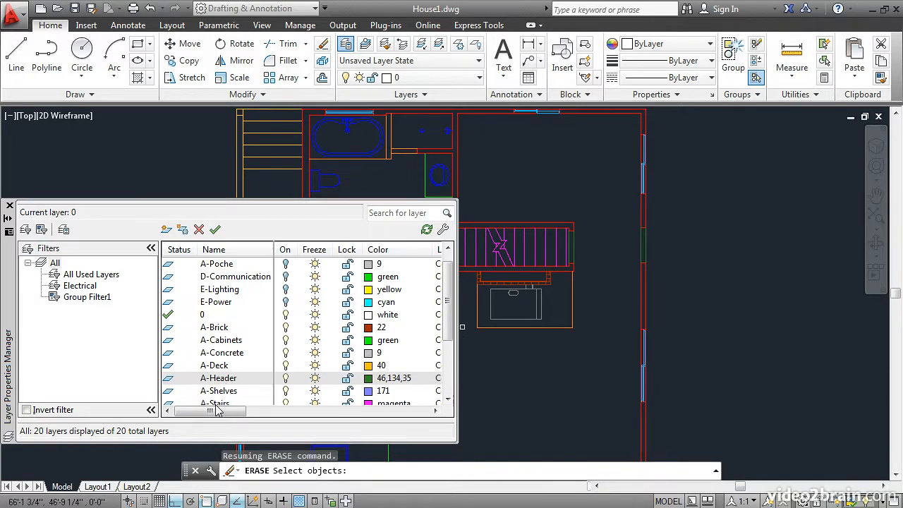
pyautogui.moveTo(211, 411); pyautogui.dragTo(275, 417)
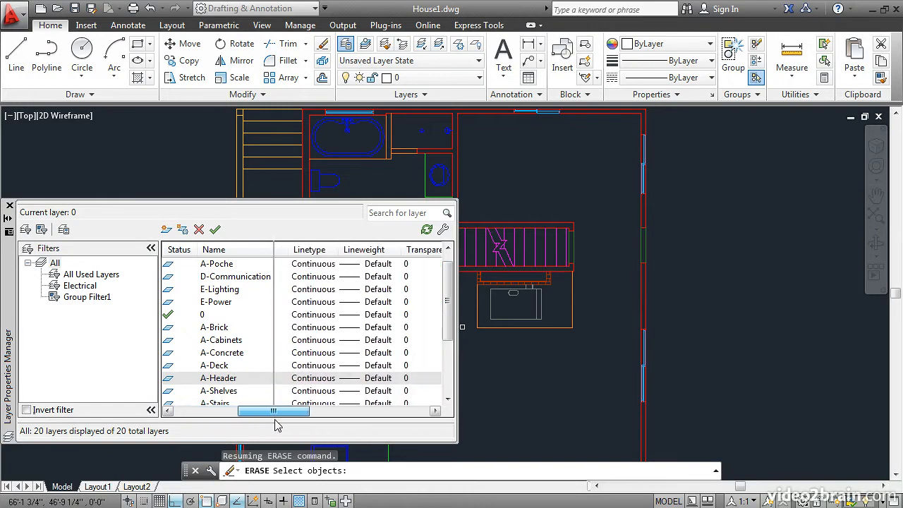
pyautogui.click(305, 382)
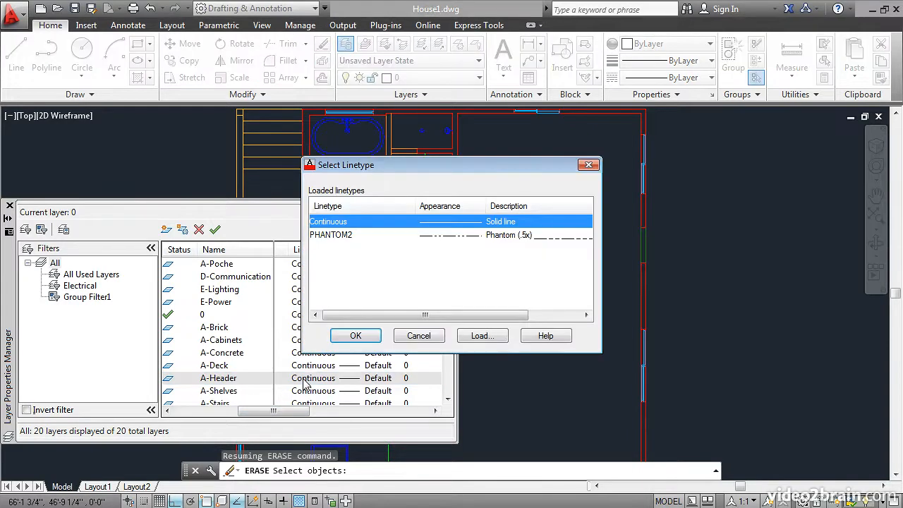
pyautogui.click(335, 236)
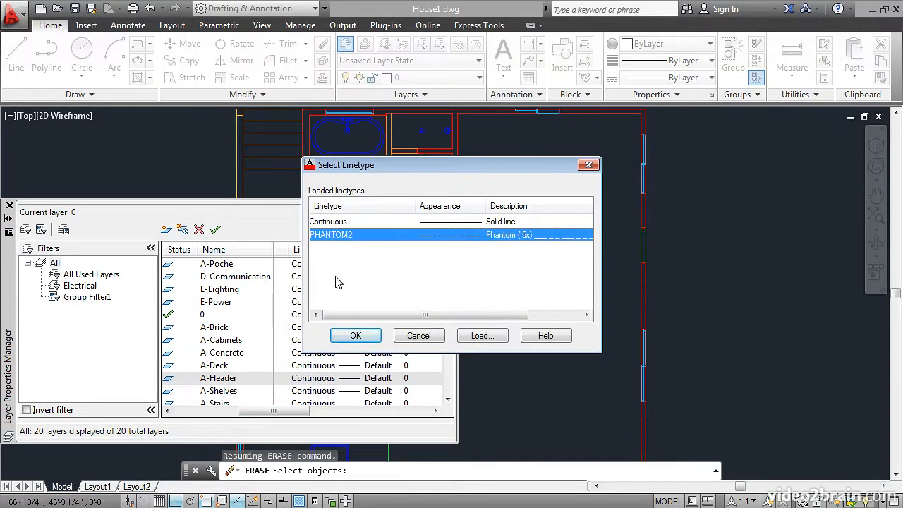
pyautogui.click(354, 336)
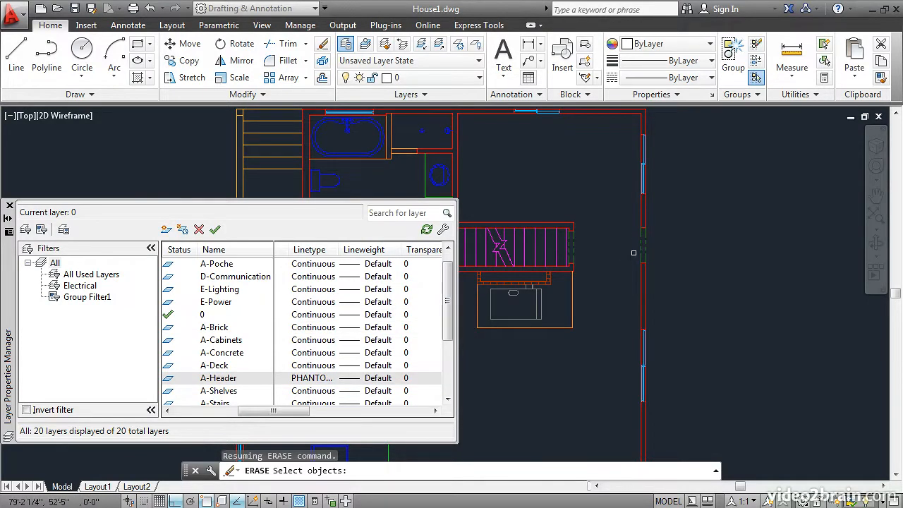
pyautogui.press('Escape')
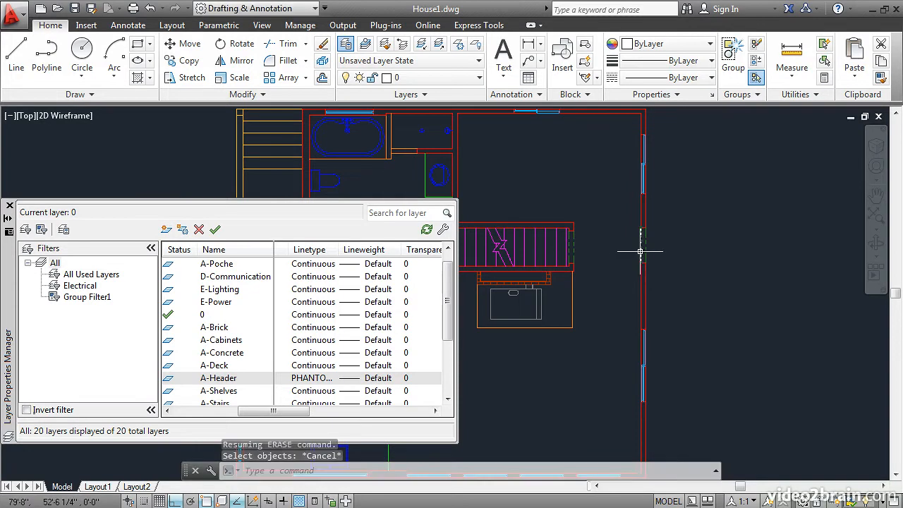
pyautogui.click(638, 252)
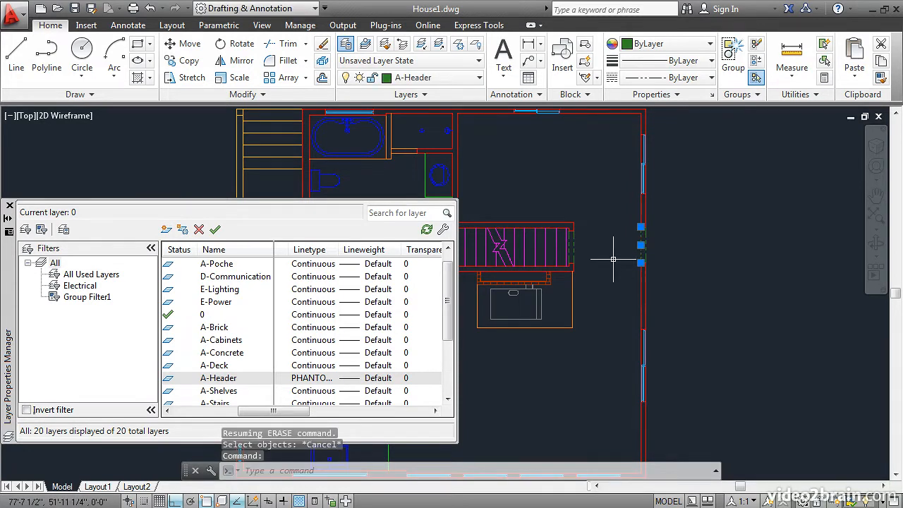
pyautogui.press('Escape')
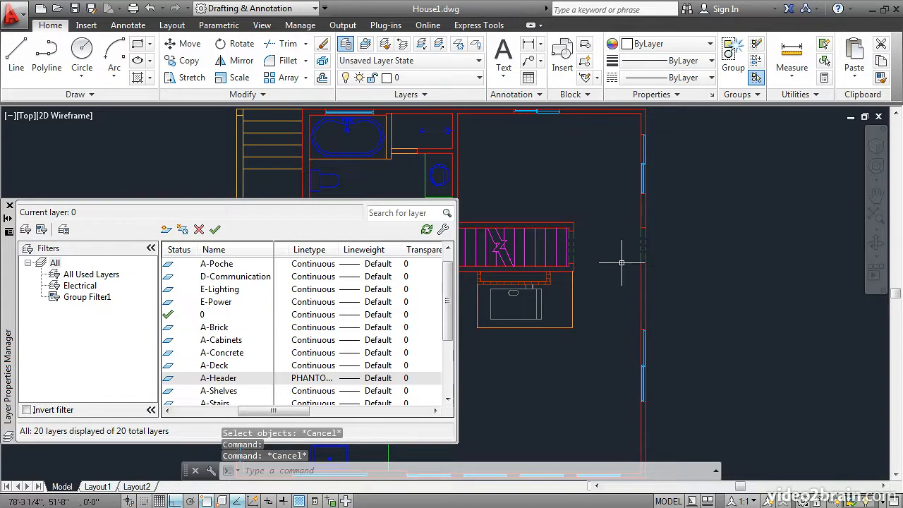
# Set the A-Header layer's linetype to Continuous and its lineweight to 0.25 mm
pyautogui.click(307, 380)
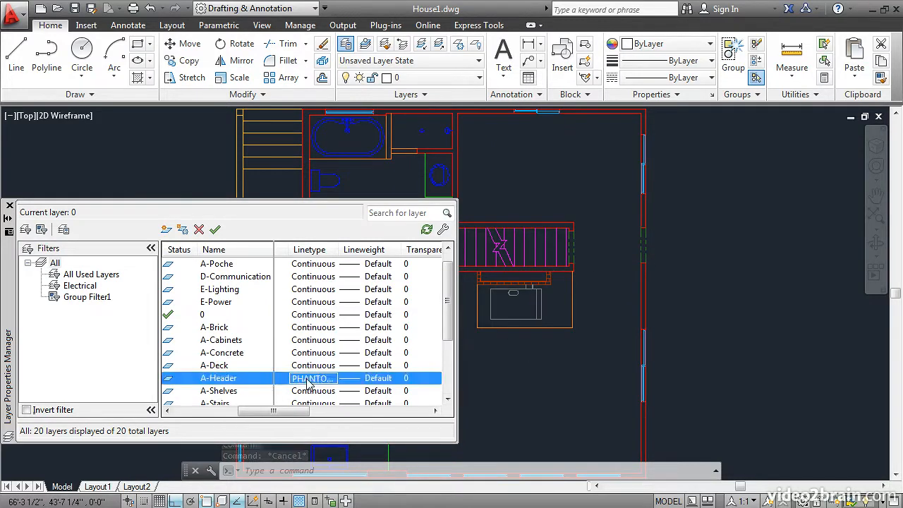
pyautogui.click(336, 223)
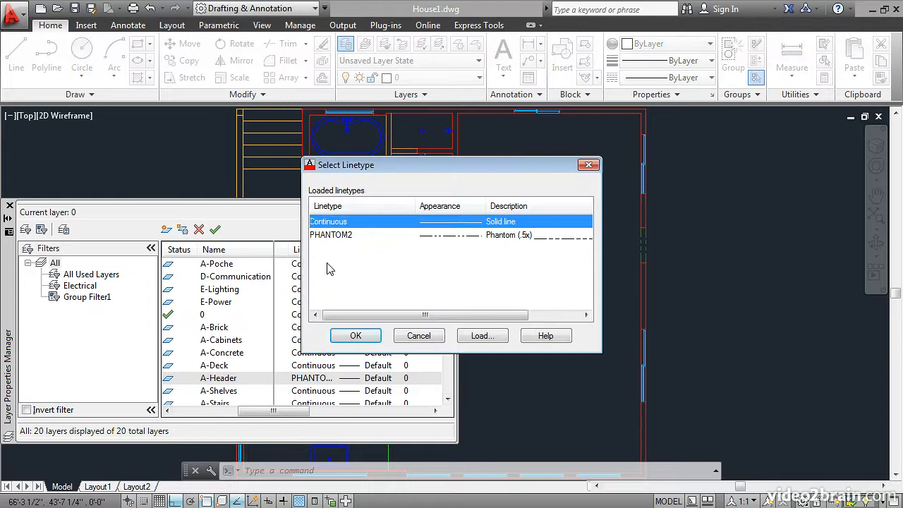
pyautogui.click(353, 335)
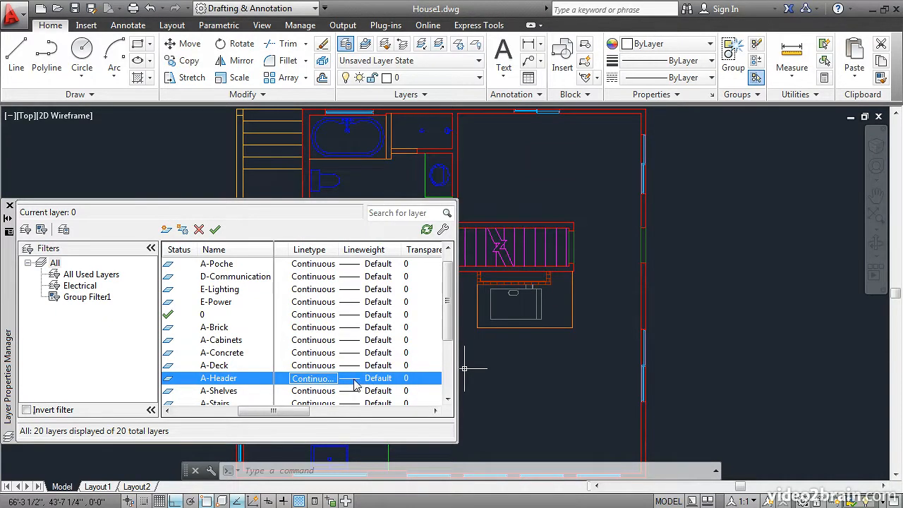
pyautogui.click(355, 381)
pyautogui.click(407, 268)
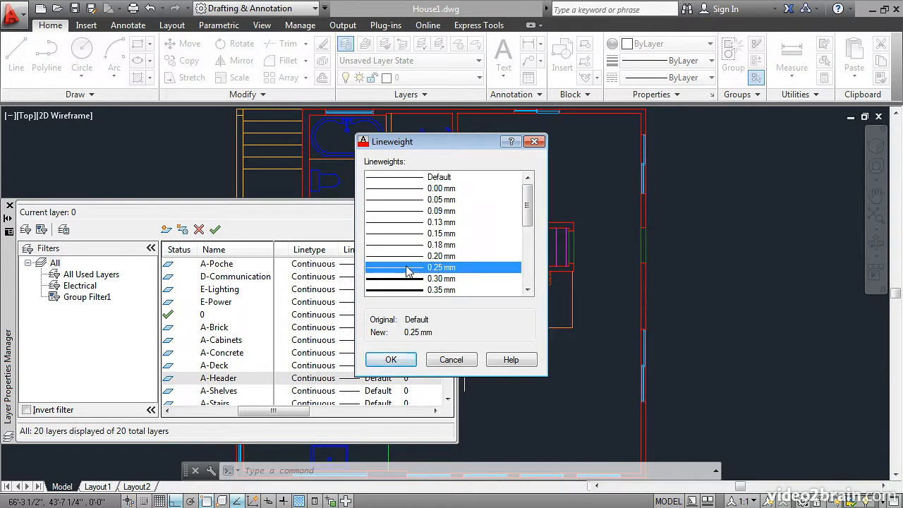
pyautogui.click(391, 359)
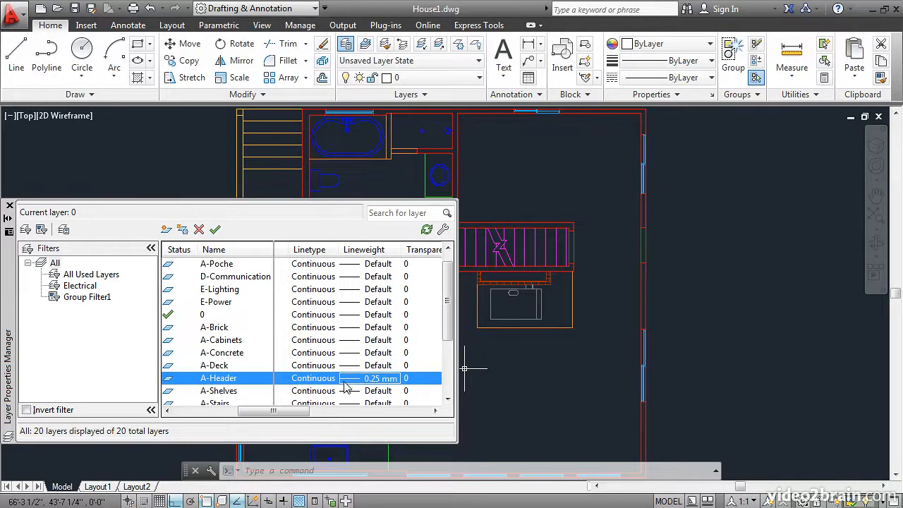
# Turn off plotting for the A-Header layer, then make it plottable again
pyautogui.moveTo(291, 411); pyautogui.dragTo(319, 419)
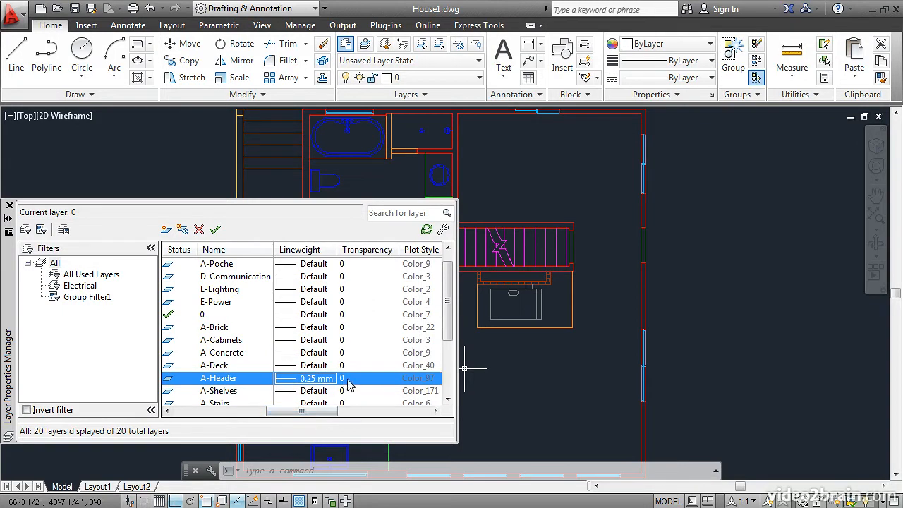
pyautogui.moveTo(301, 419); pyautogui.dragTo(328, 419)
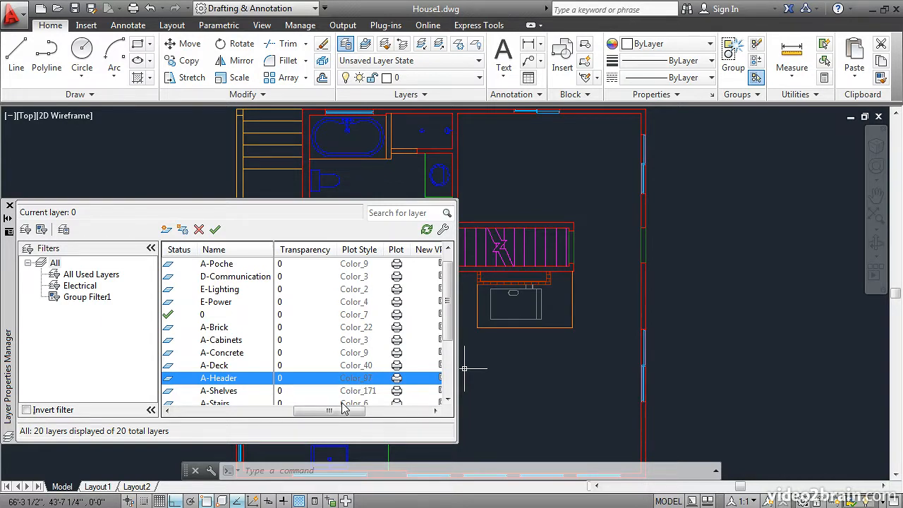
pyautogui.moveTo(336, 415); pyautogui.dragTo(254, 420)
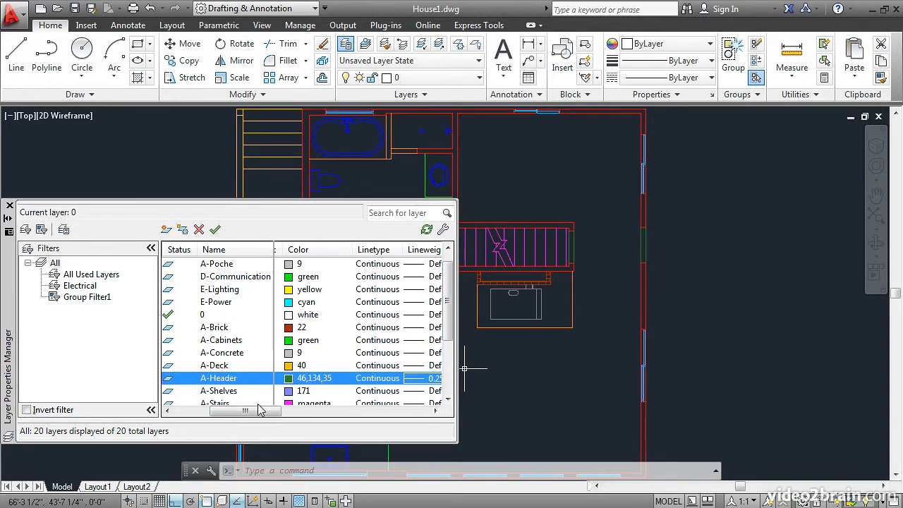
pyautogui.moveTo(256, 416); pyautogui.dragTo(345, 413)
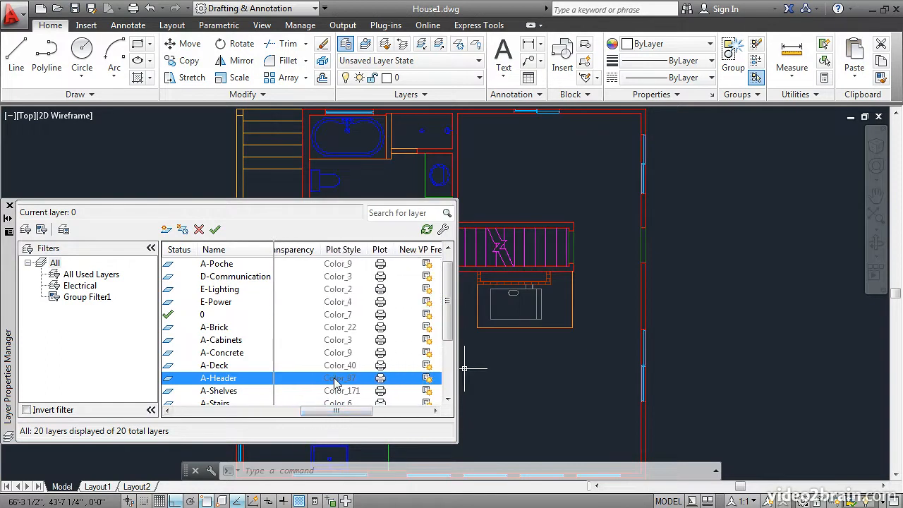
pyautogui.click(380, 379)
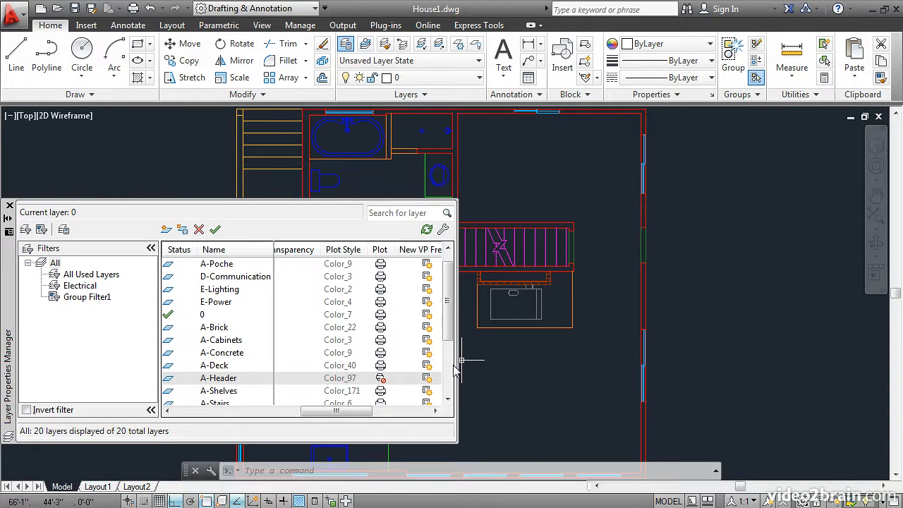
pyautogui.click(380, 379)
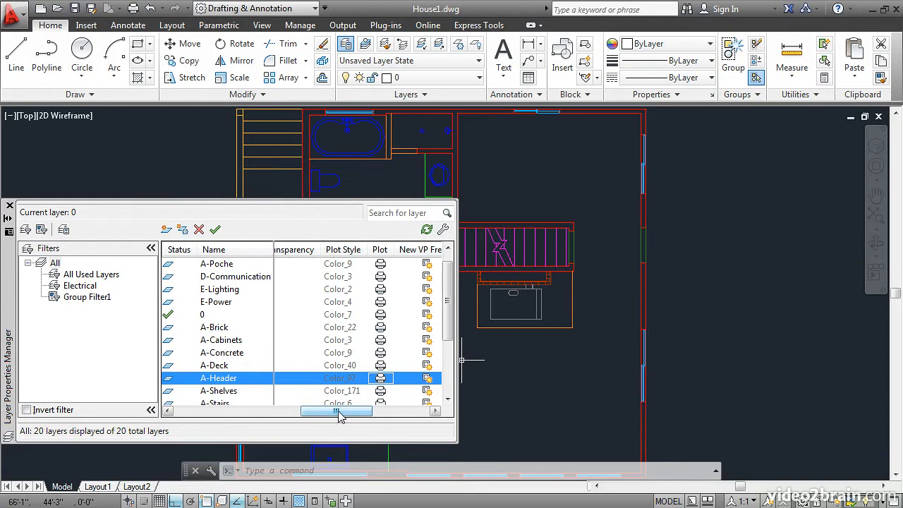
pyautogui.moveTo(338, 415); pyautogui.dragTo(362, 414)
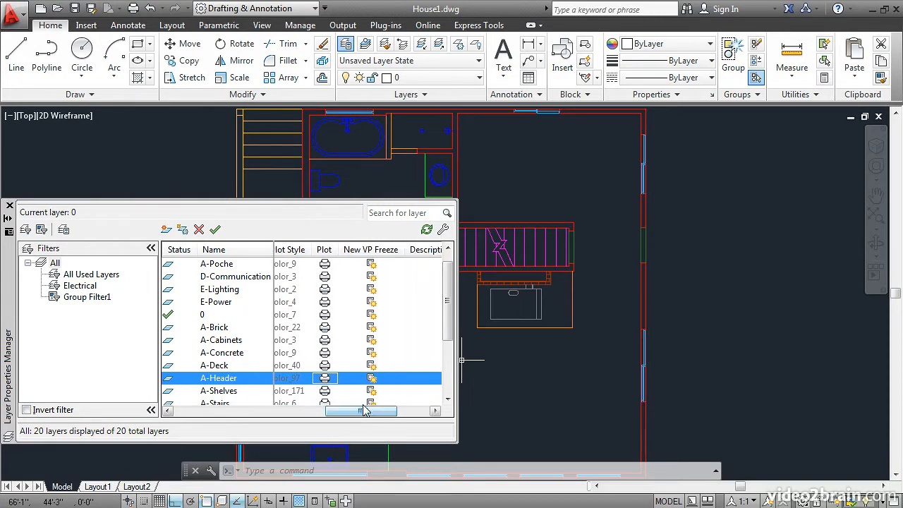